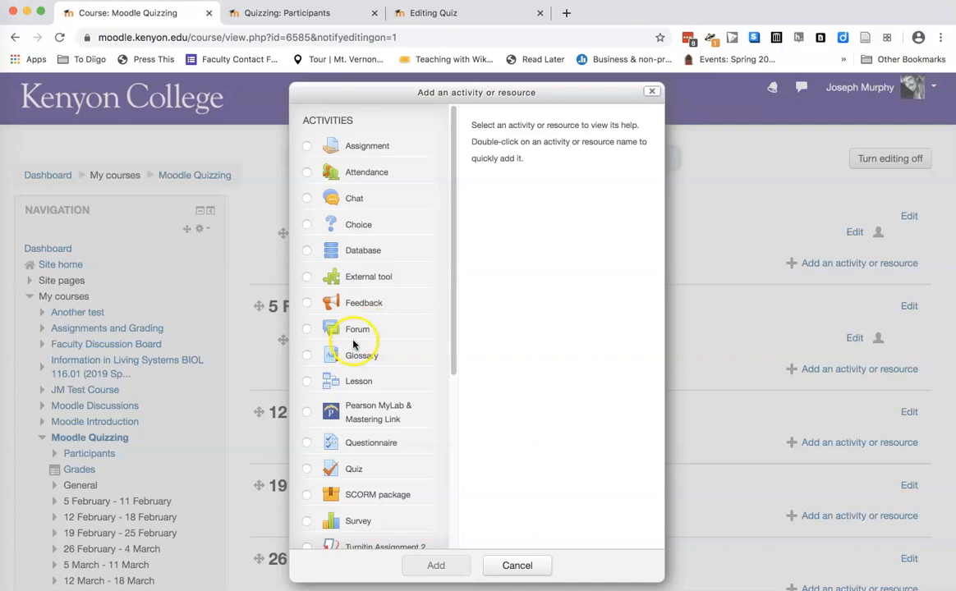
Select Quiz as the activity type and review the General settings of the existing "Quiz for video" quiz
left_click(308, 471)
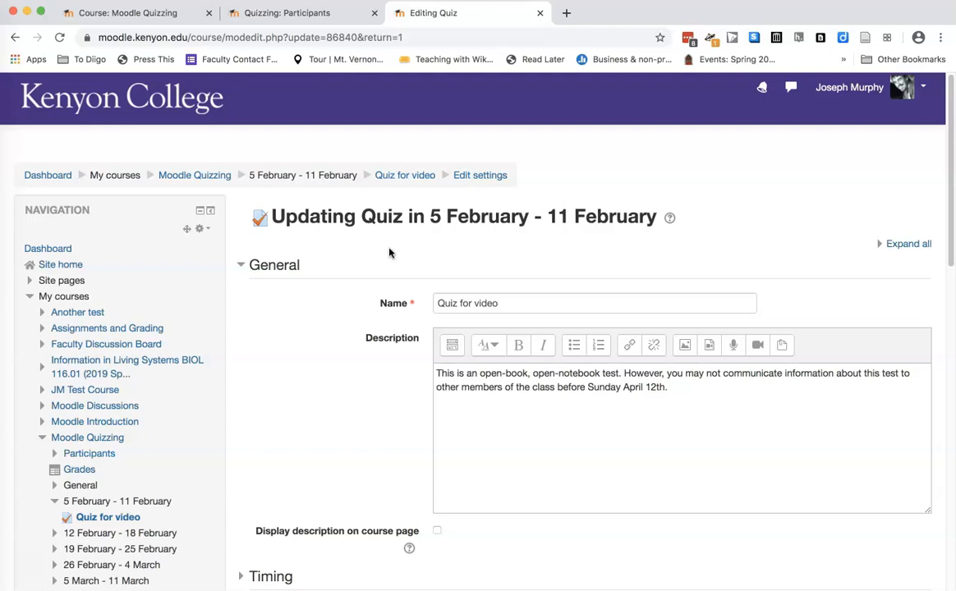
scroll(389, 255, "down", 2)
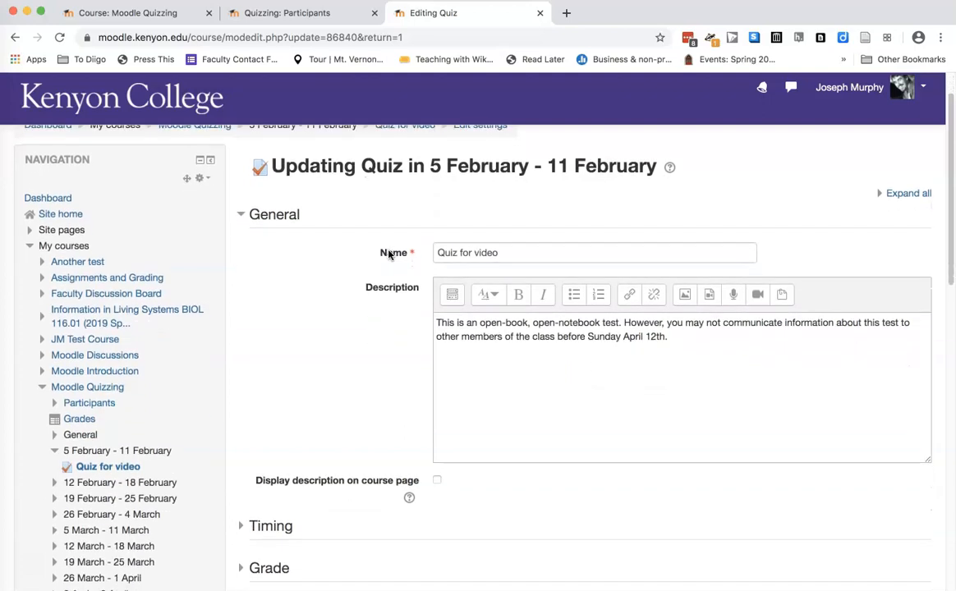
scroll(389, 255, "down", 1)
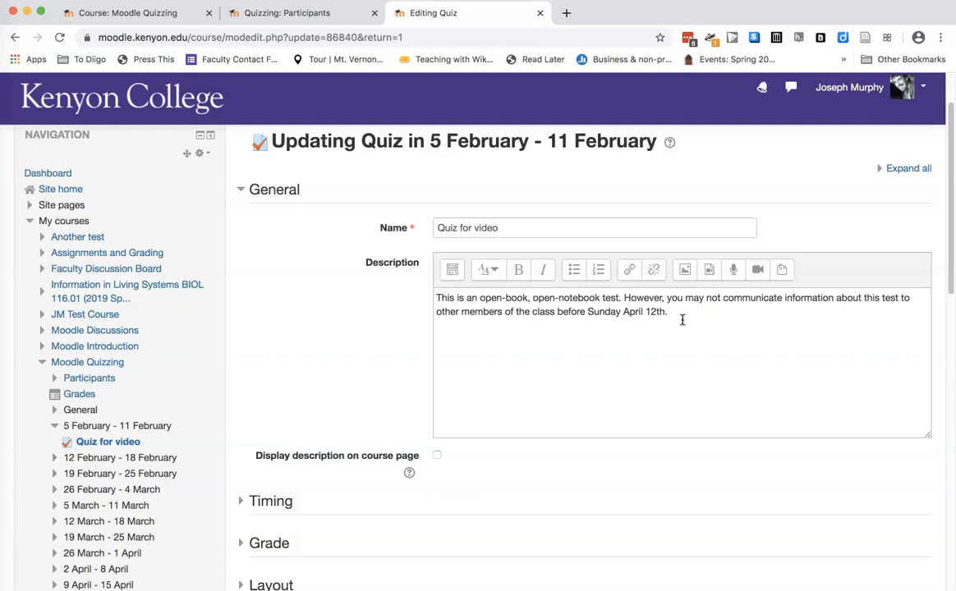
scroll(374, 324, "down", 1)
scroll(372, 327, "down", 1)
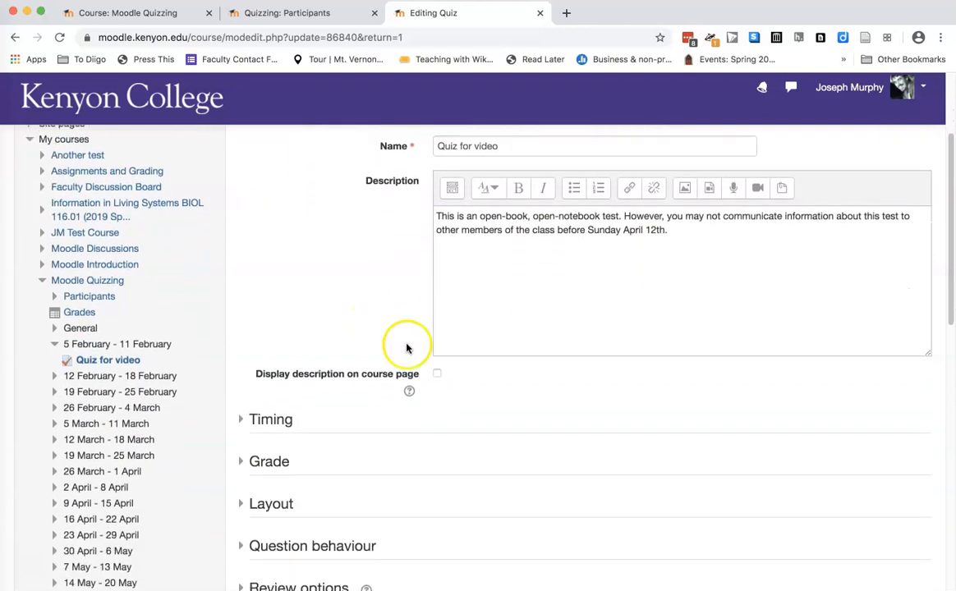
Expand the quiz's Timing settings and examine the choices for what happens when time expires
left_click(243, 419)
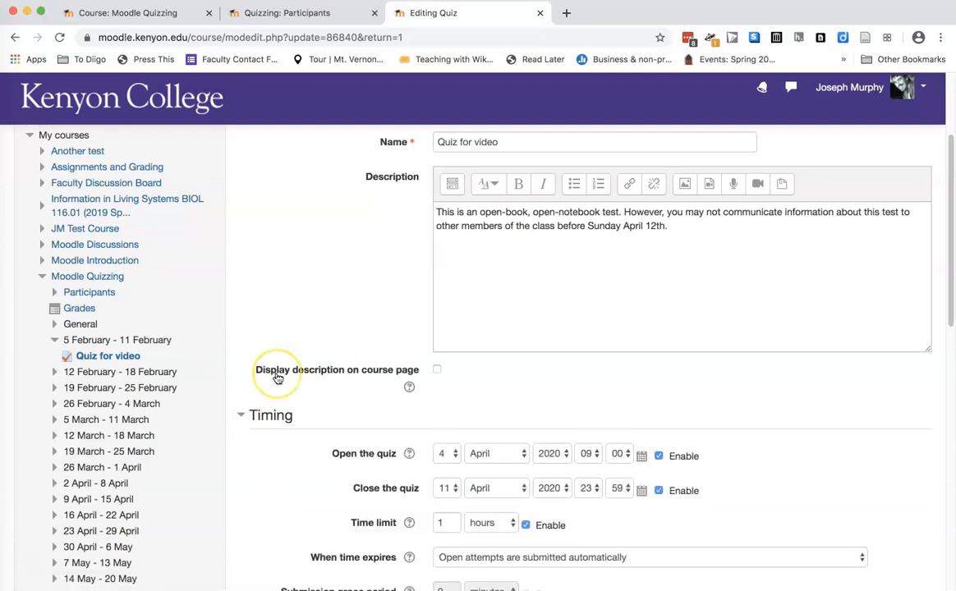
scroll(277, 377, "down", 5)
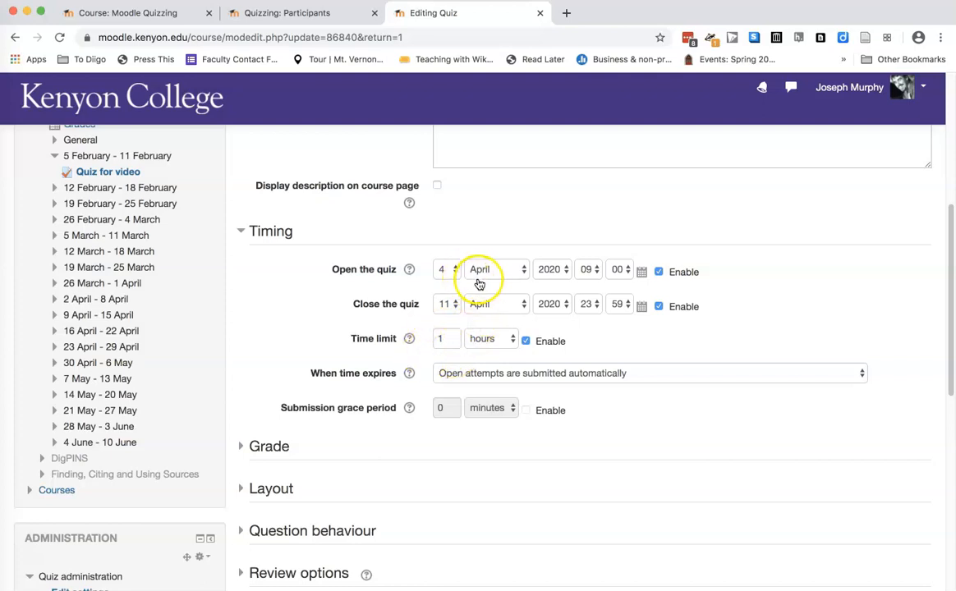
left_click(458, 379)
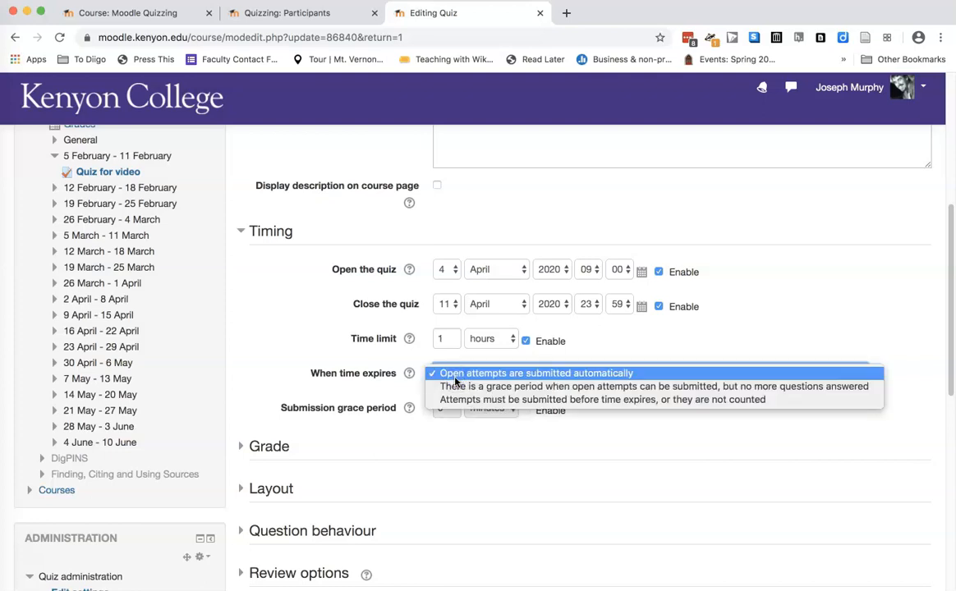
left_click(353, 400)
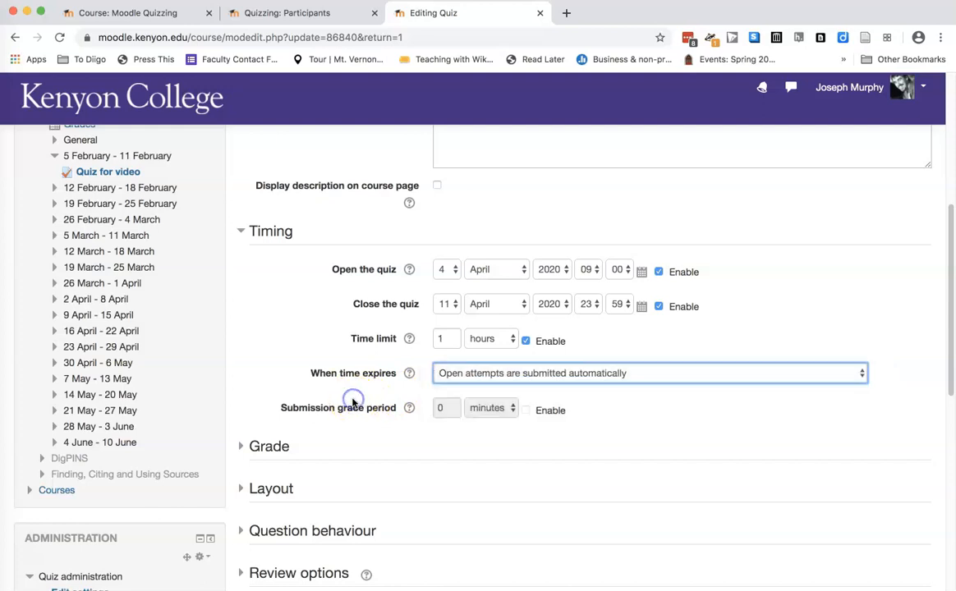
Expand the quiz's Grade settings and examine the choices for Grade category and Attempts allowed
scroll(380, 453, "down", 1)
left_click(242, 413)
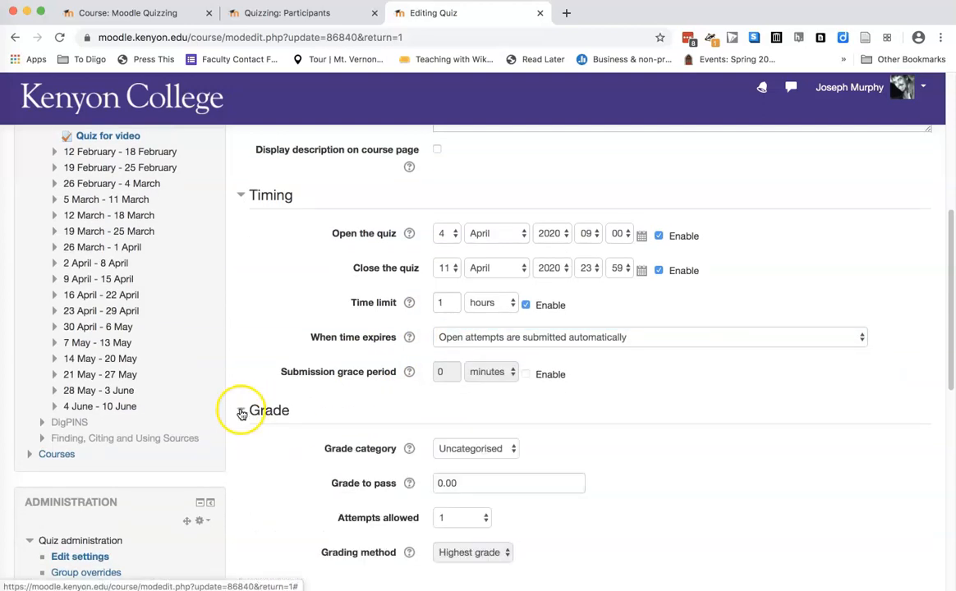
scroll(362, 395, "down", 2)
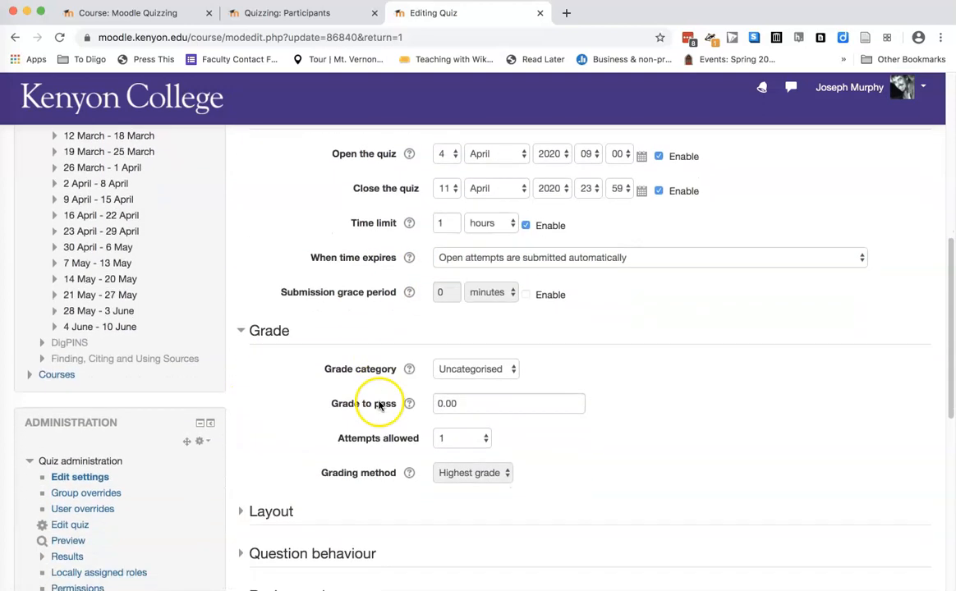
left_click(485, 373)
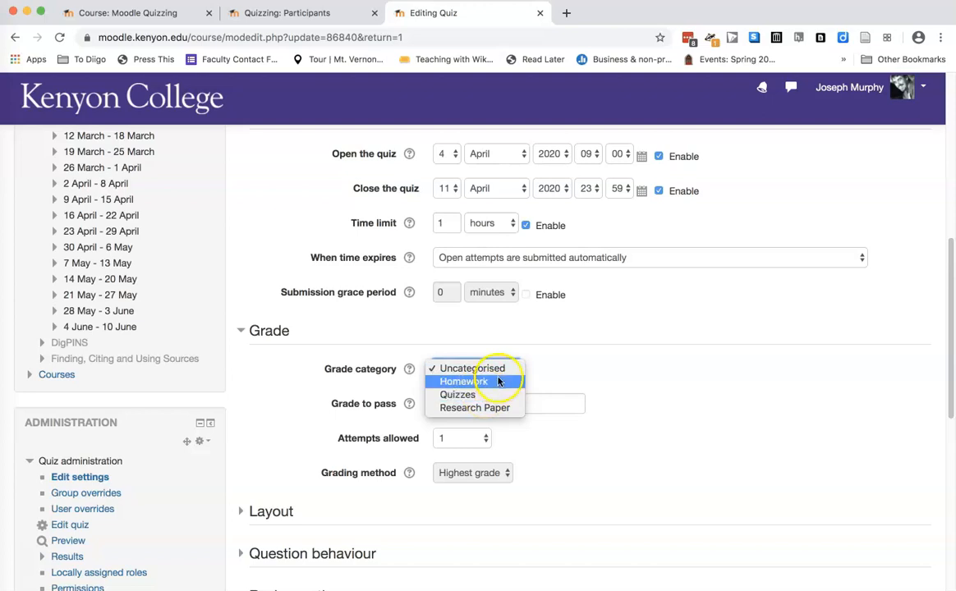
left_click(590, 347)
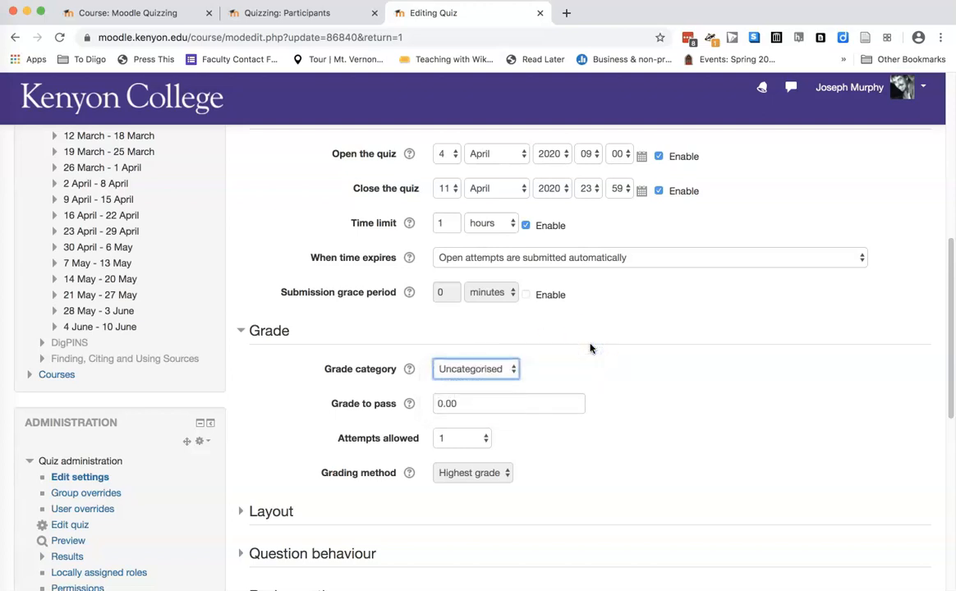
left_click(465, 450)
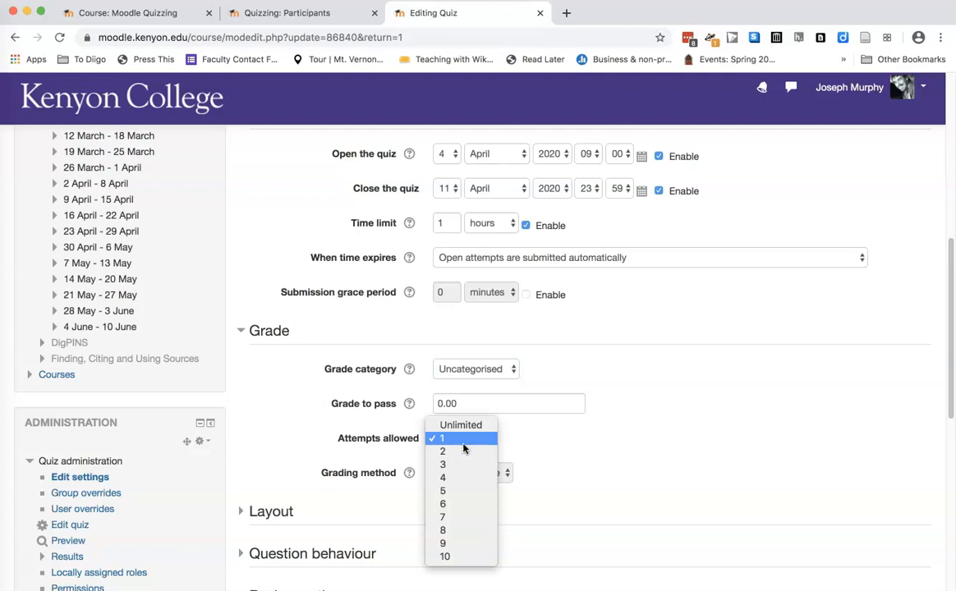
left_click(568, 450)
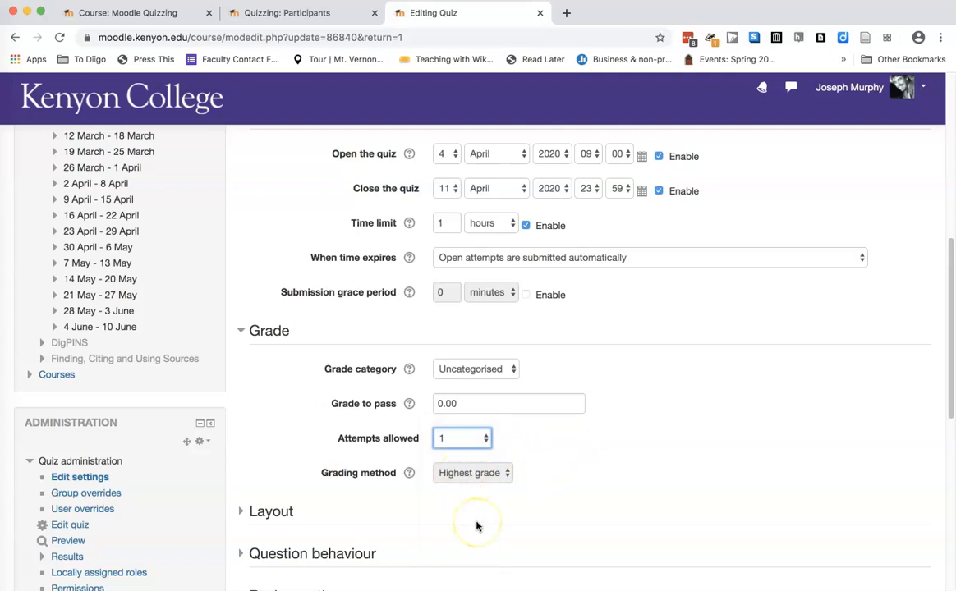
Expand the quiz's Layout settings and examine the New page choices for how many questions appear per page
scroll(474, 523, "down", 1)
scroll(477, 525, "down", 4)
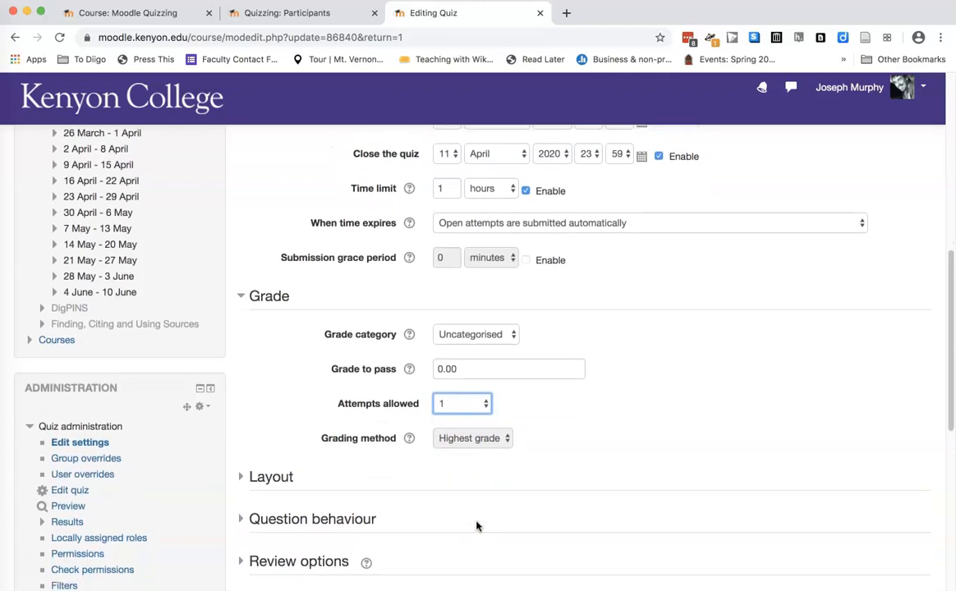
scroll(476, 526, "down", 3)
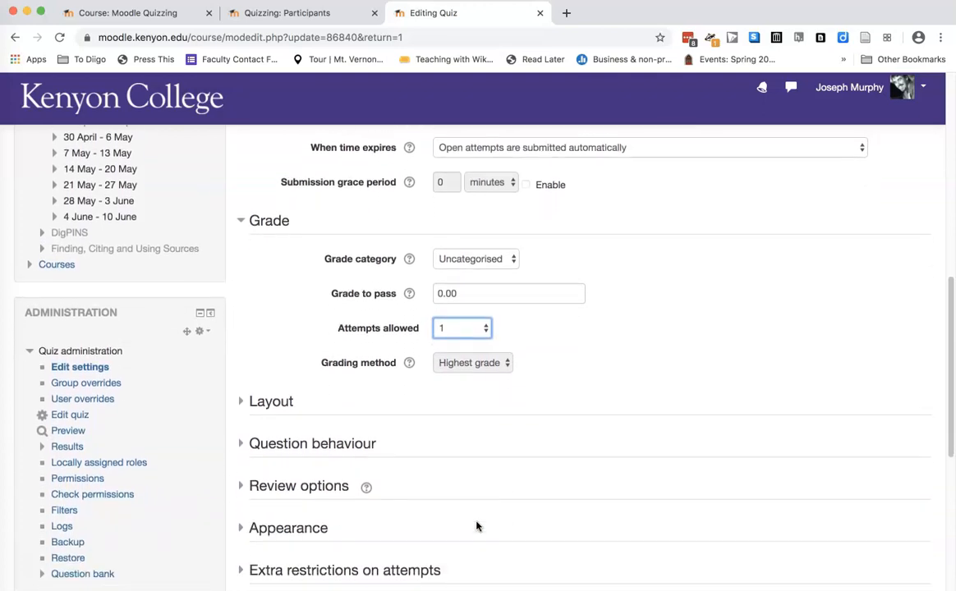
left_click(241, 403)
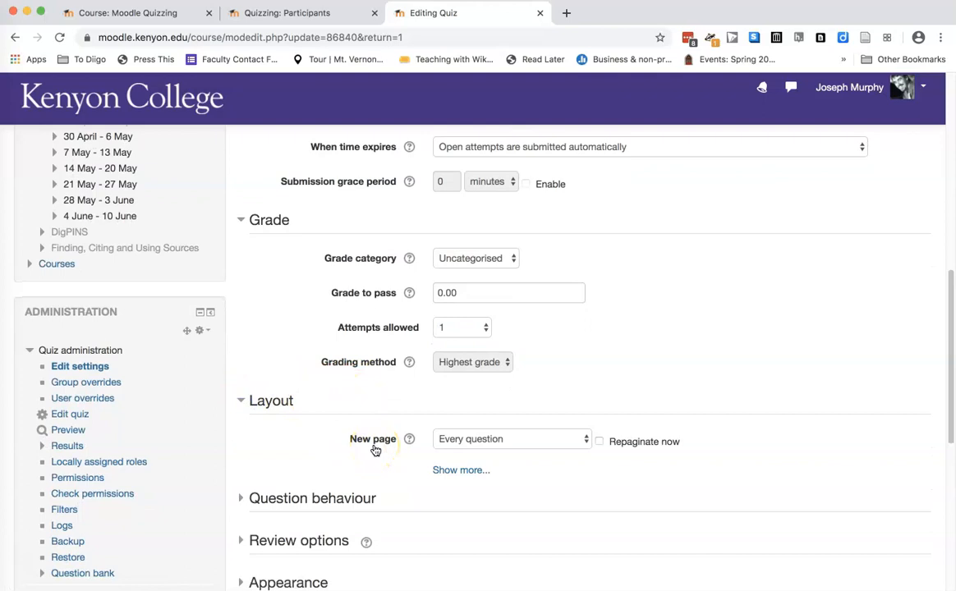
left_click(501, 451)
left_click(507, 444)
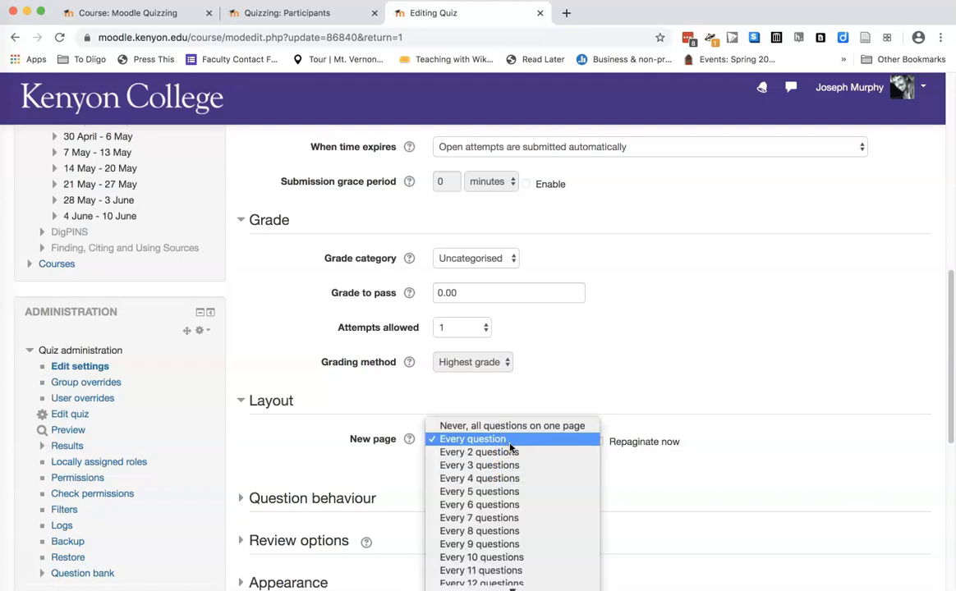
scroll(510, 447, "down", 2)
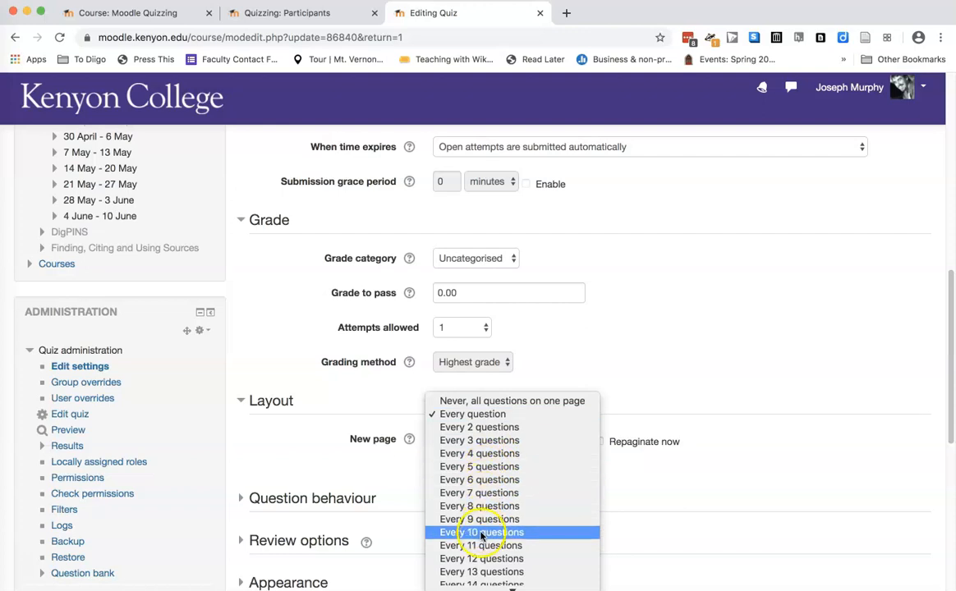
scroll(485, 529, "down", 10)
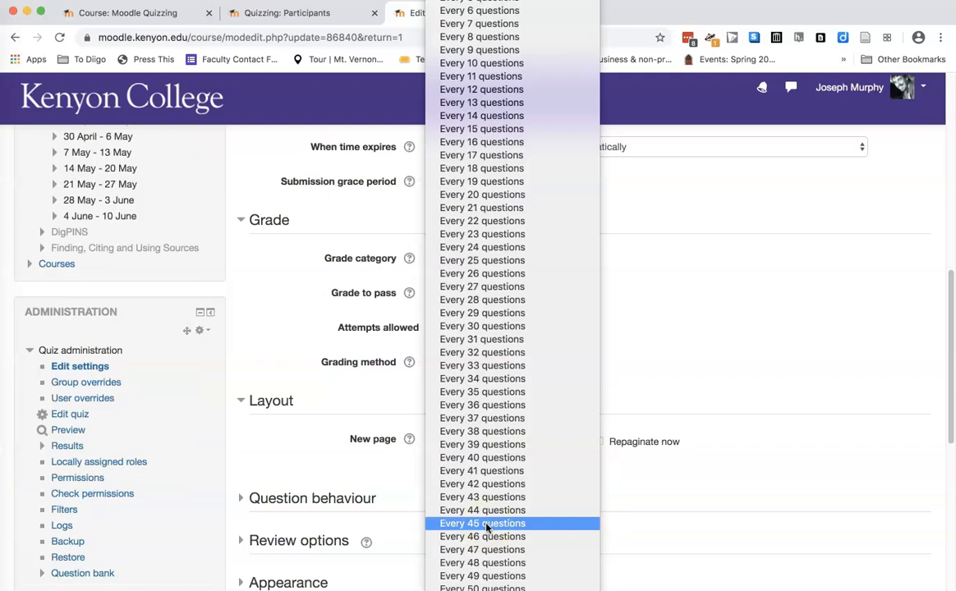
left_click(640, 386)
Expand the Question behaviour settings and review the options for shuffling within questions and how questions behave
scroll(470, 482, "down", 1)
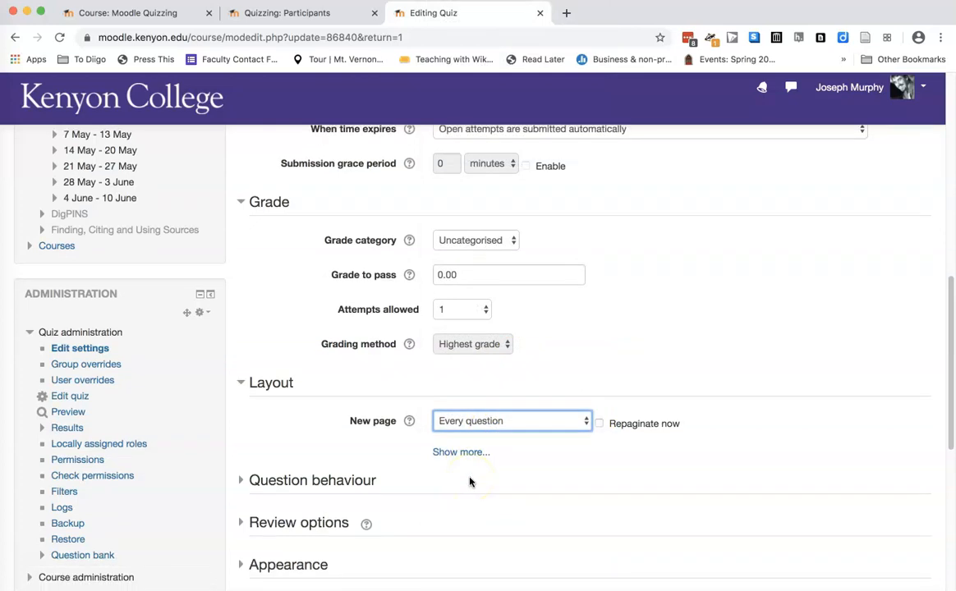
scroll(470, 482, "down", 2)
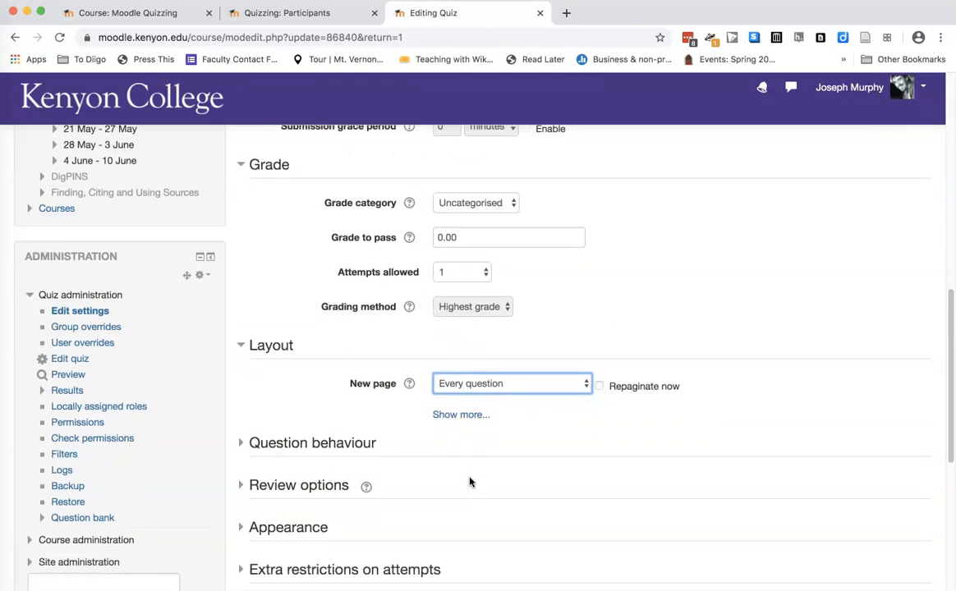
scroll(470, 482, "down", 2)
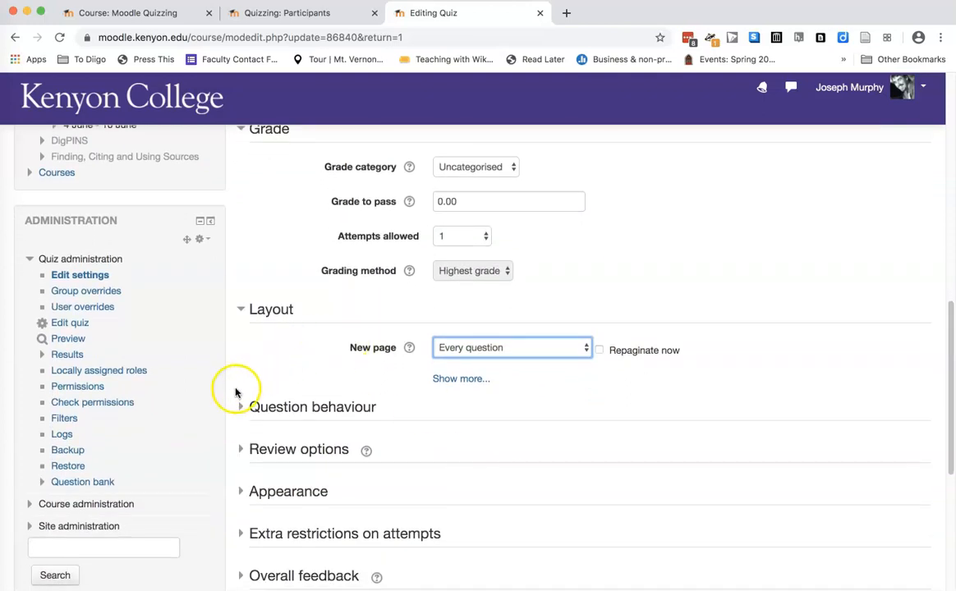
left_click(240, 408)
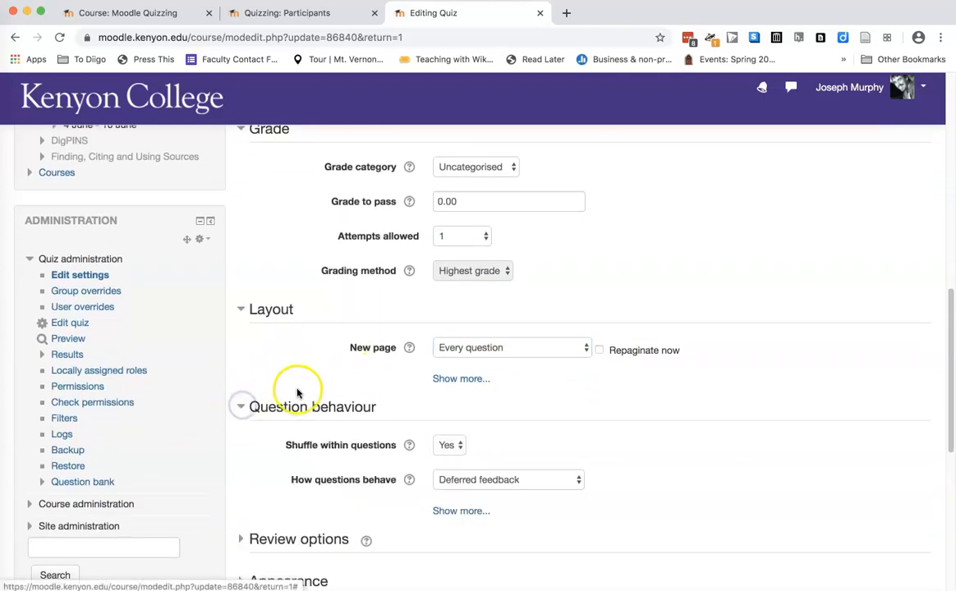
scroll(292, 435, "down", 2)
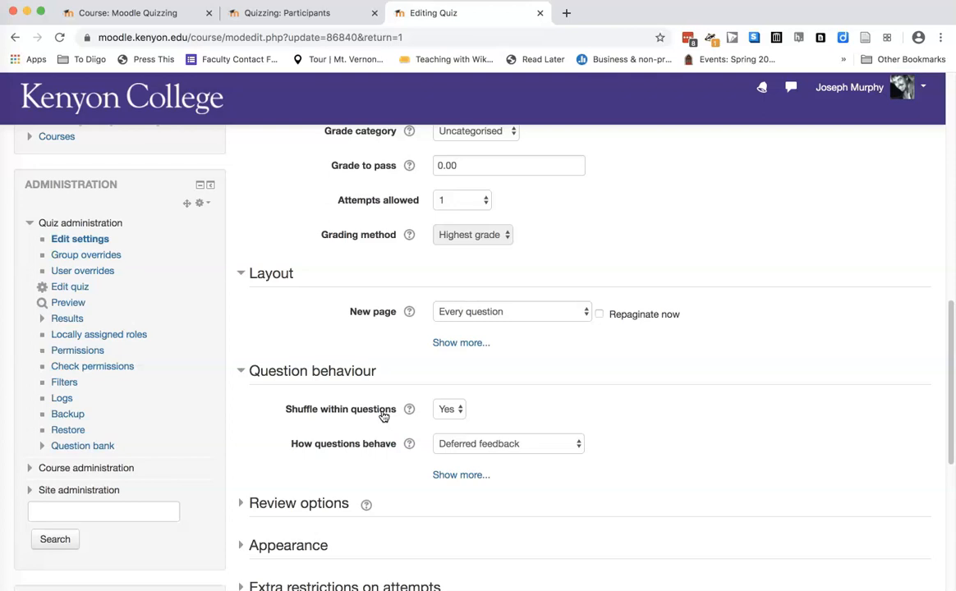
left_click(451, 462)
left_click(448, 464)
In Review options, turn off "The attempt" for both Immediately after the attempt and Later, while the quiz is still open
left_click(242, 505)
scroll(283, 429, "down", 5)
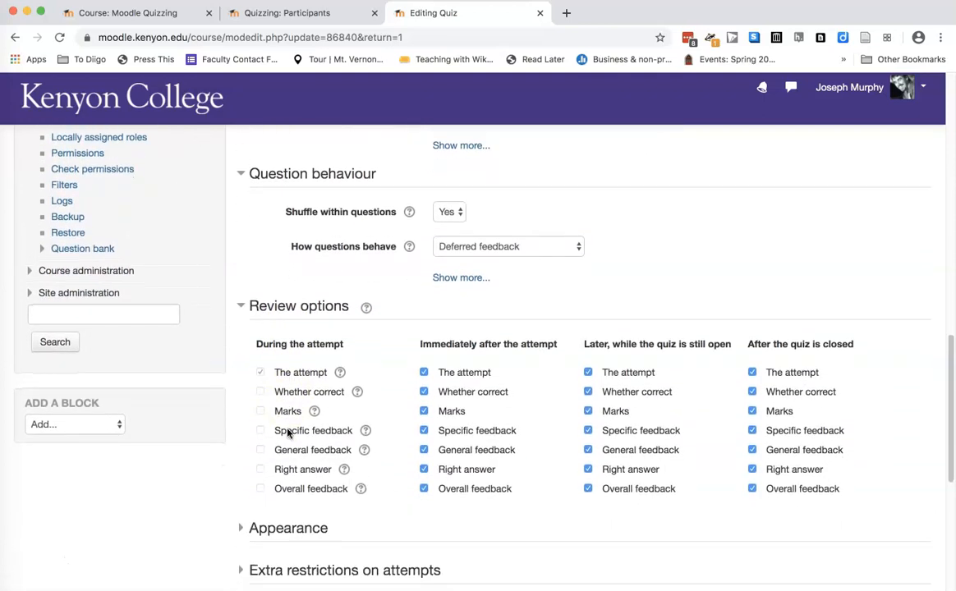
left_click(424, 372)
left_click(588, 372)
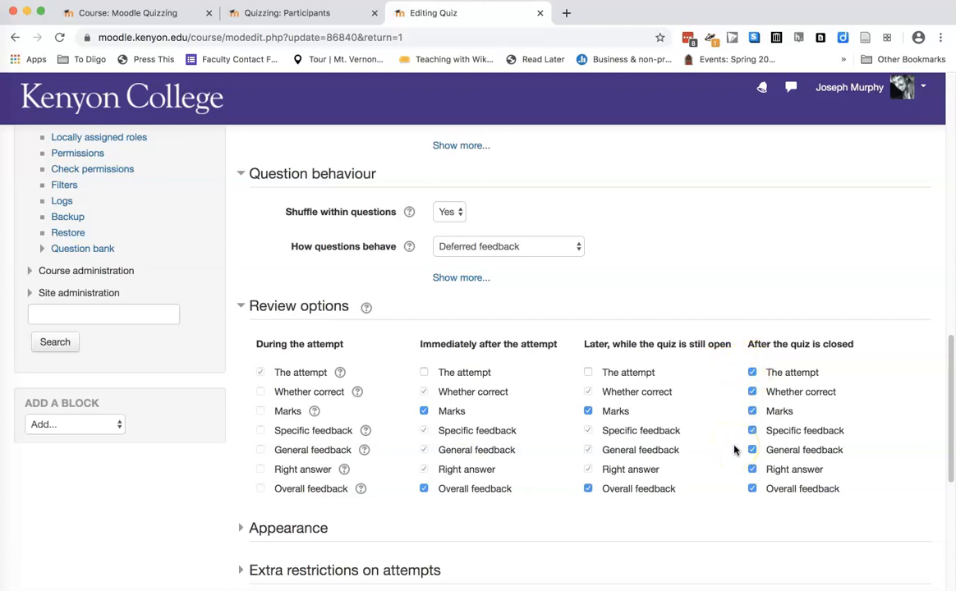
Expand the Overall feedback settings and add more feedback fields
scroll(734, 450, "down", 3)
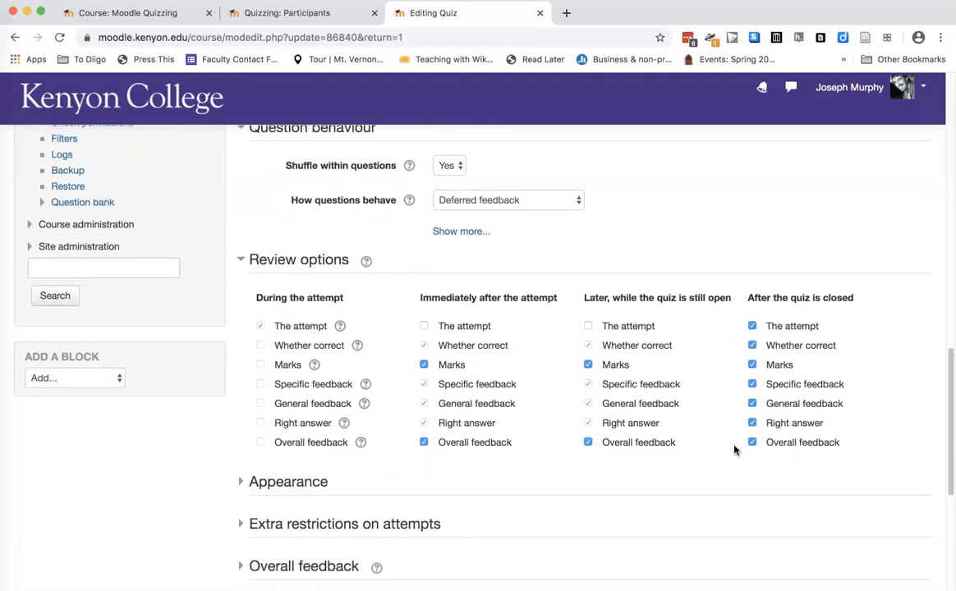
scroll(734, 450, "down", 2)
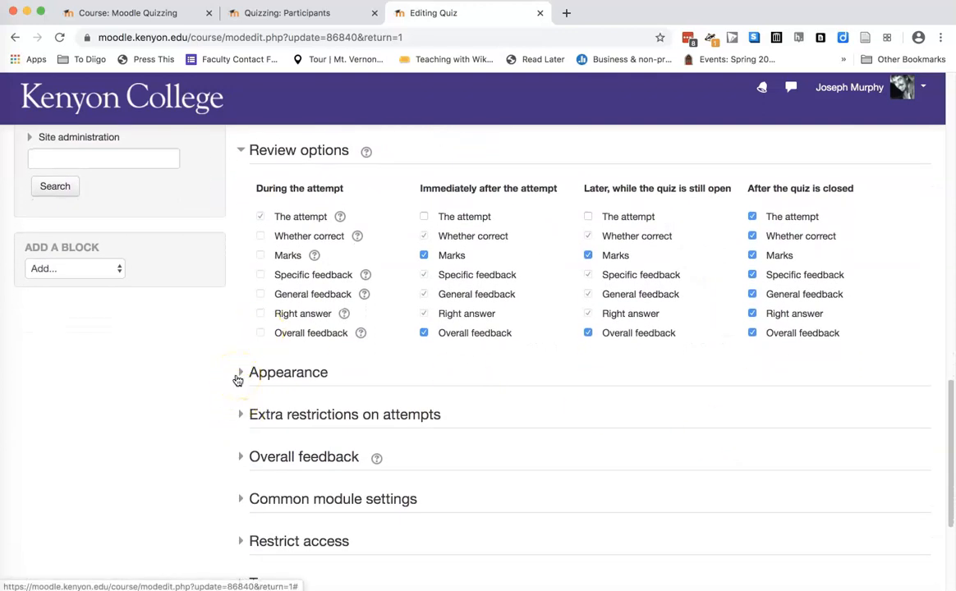
left_click(241, 419)
left_click(242, 457)
scroll(242, 458, "down", 5)
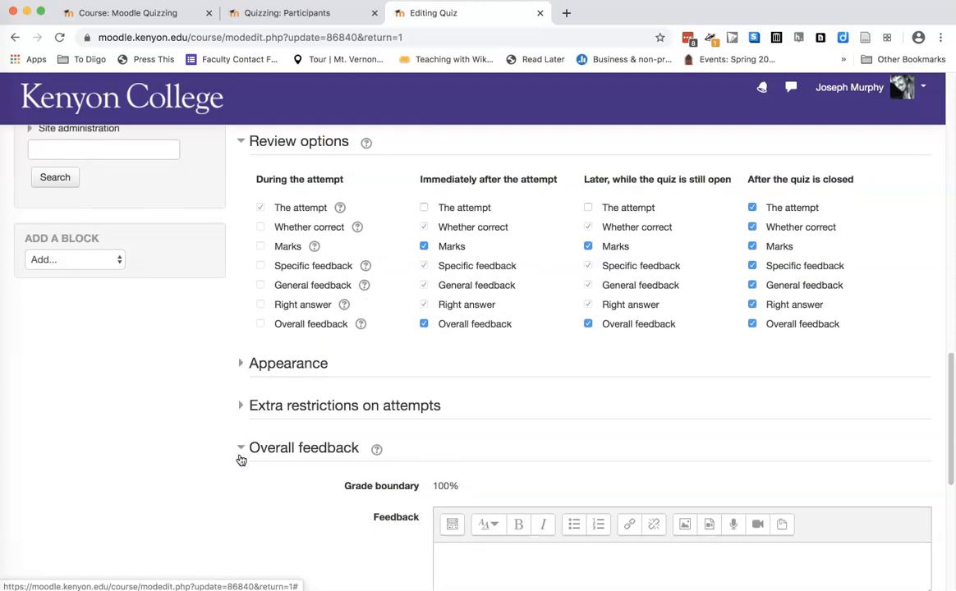
left_click(298, 425)
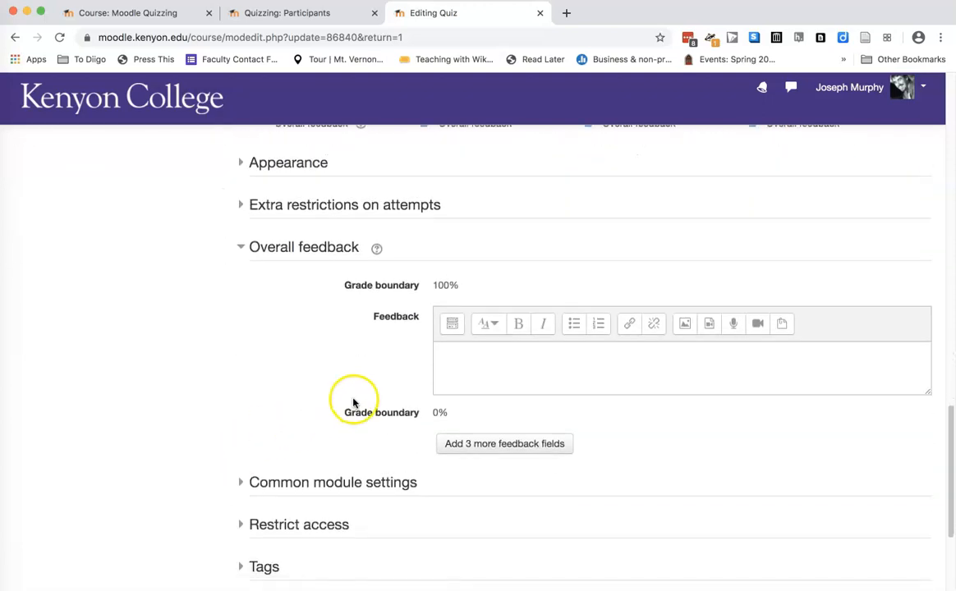
left_click(471, 445)
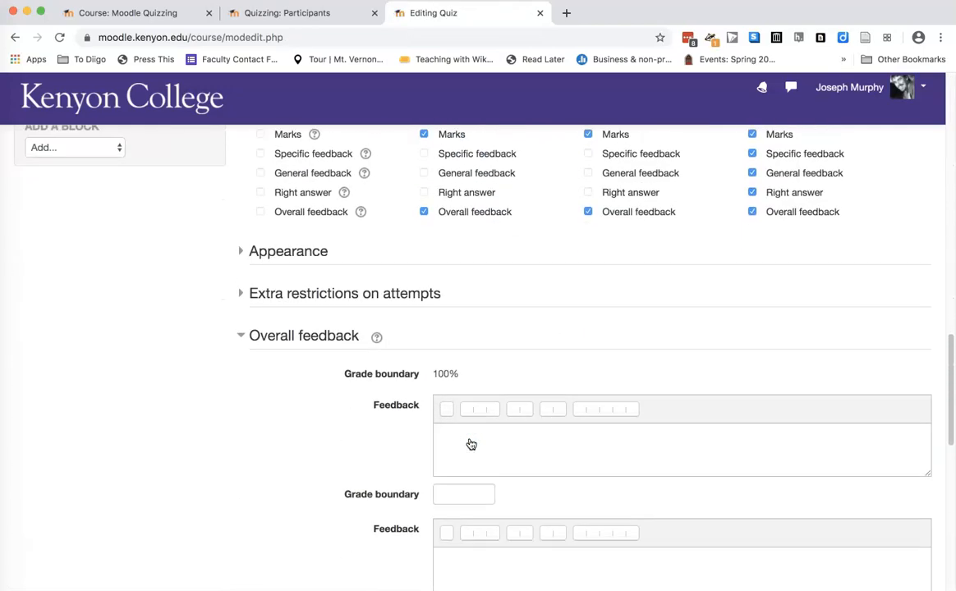
Set the first editable grade boundary to 90 and enter "Great job!" as the feedback for the range up to 100%
left_click(467, 250)
left_click(454, 293)
type("90")
left_click(455, 254)
type("Great jonb")
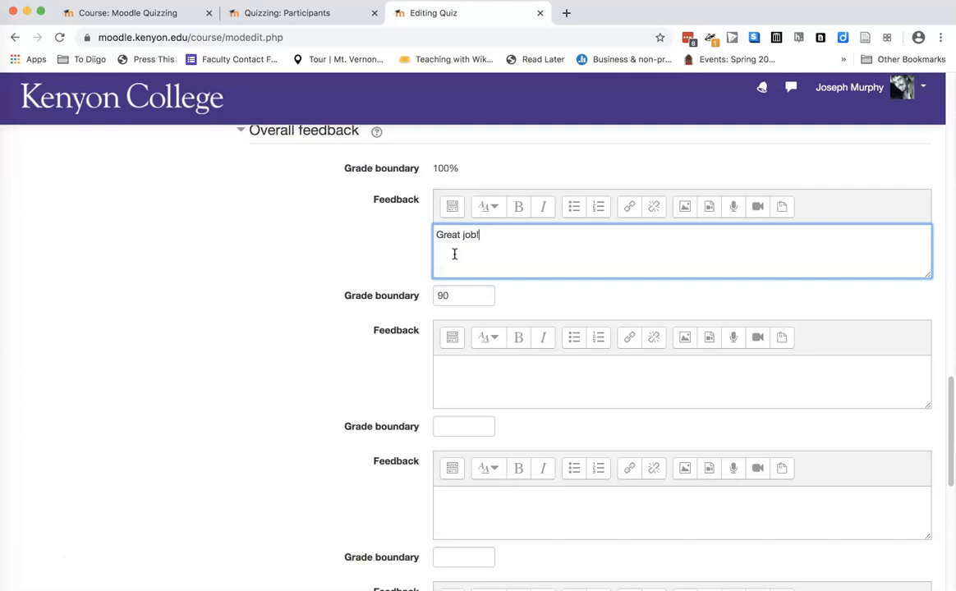
Set the second editable grade boundary to 80 and enter "Good job!" as the feedback for the range up to 90
left_click(451, 429)
type("80")
left_click(467, 390)
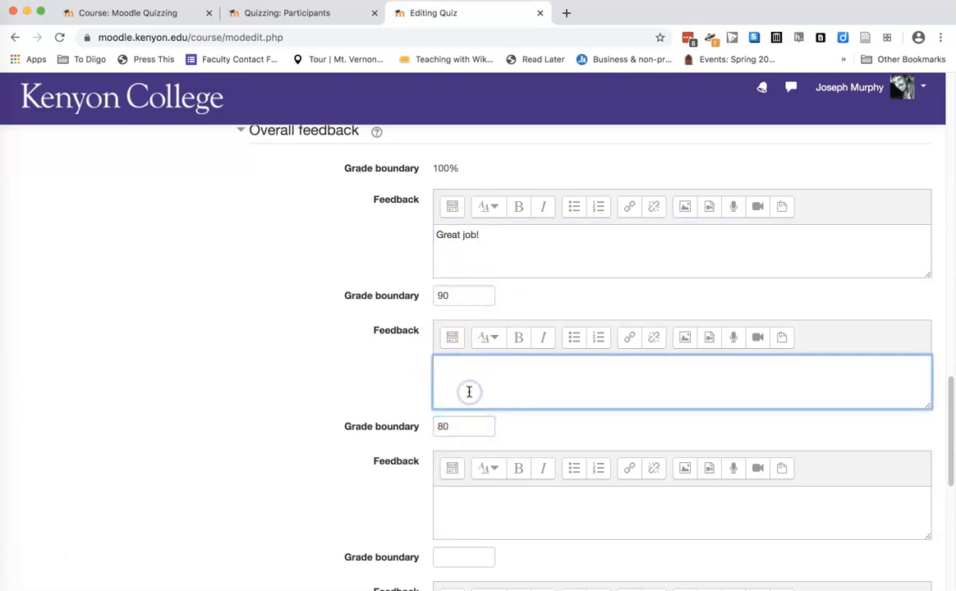
type("Good job!")
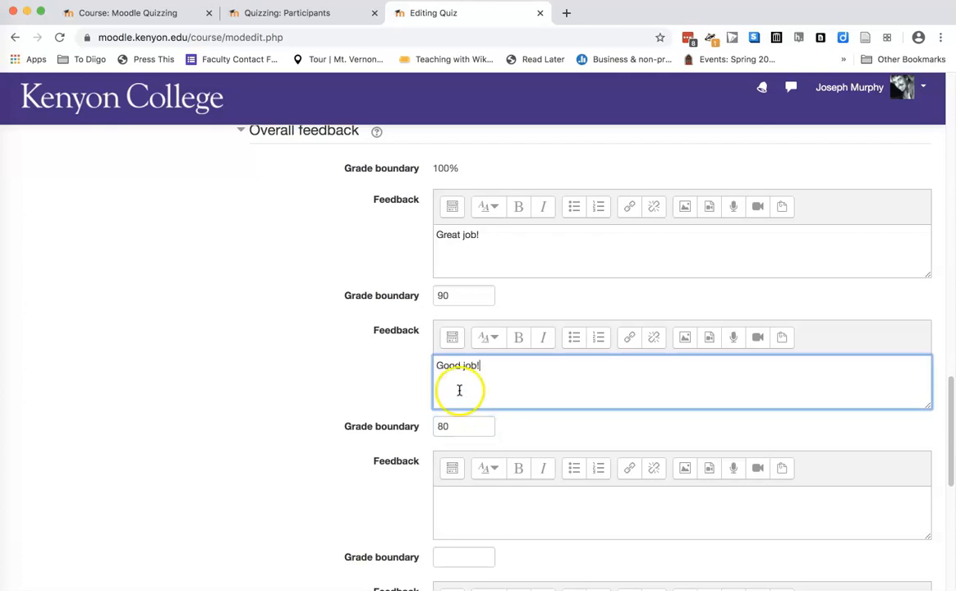
Save the quiz settings and display the quiz
scroll(463, 395, "down", 5)
scroll(464, 395, "down", 2)
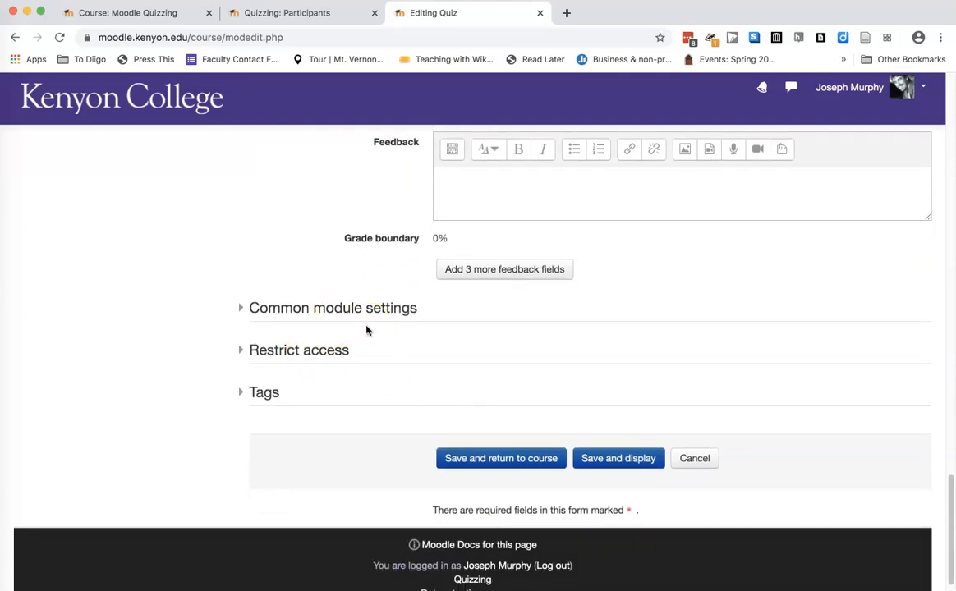
left_click(616, 464)
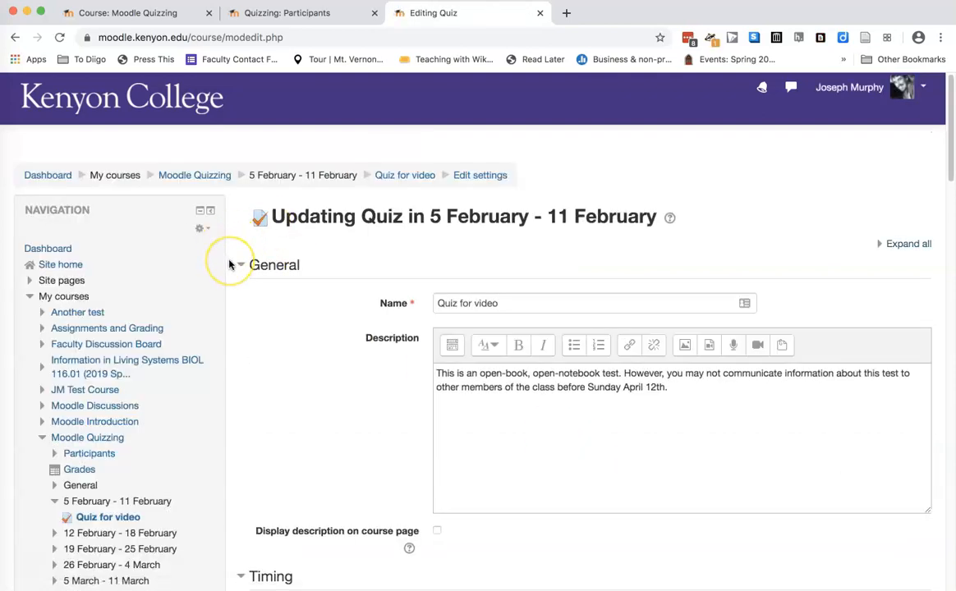
Open the user overrides page for "Quiz for video" from the quiz administration options
scroll(230, 264, "down", 1)
scroll(230, 264, "down", 5)
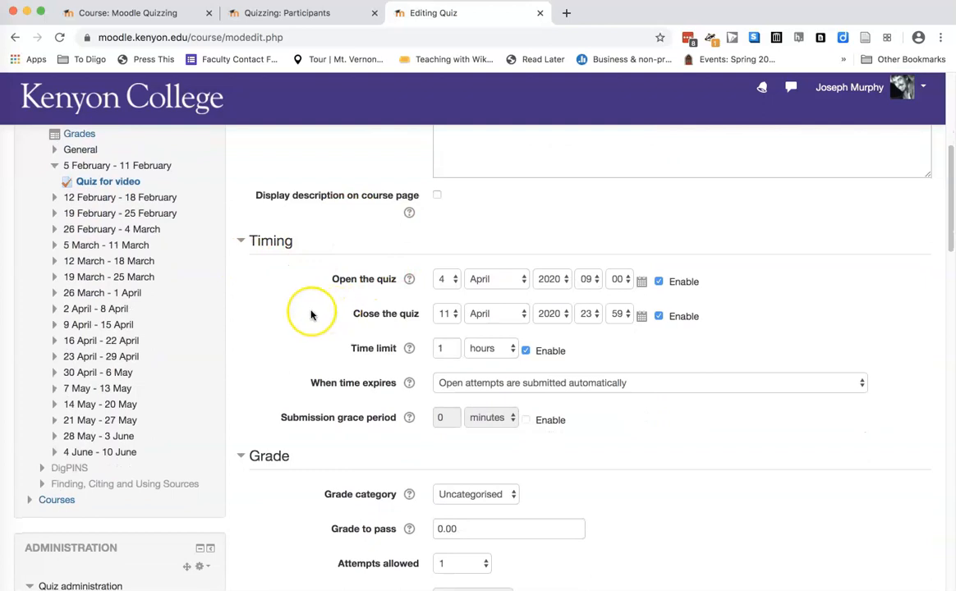
scroll(311, 313, "down", 1)
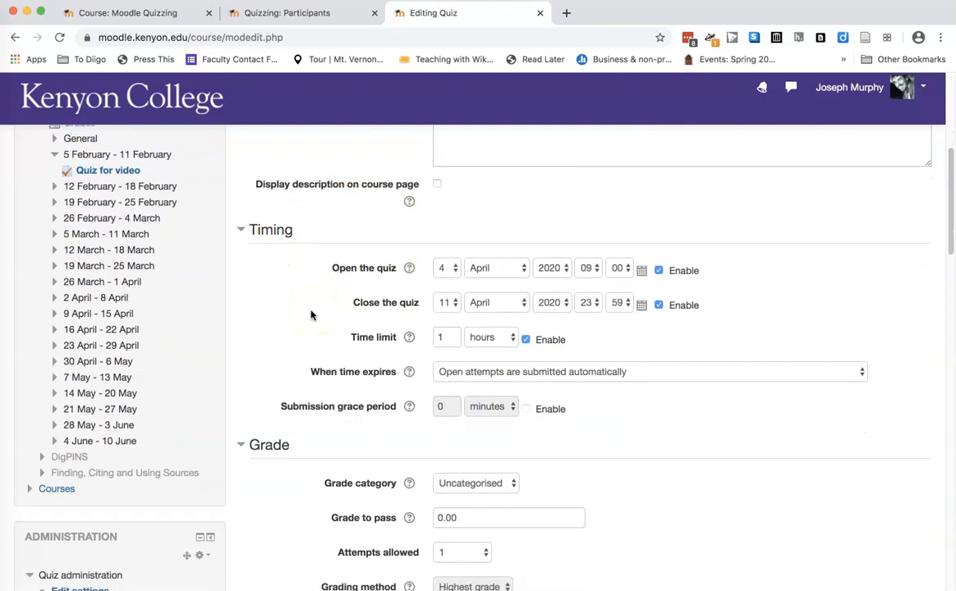
scroll(310, 315, "down", 3)
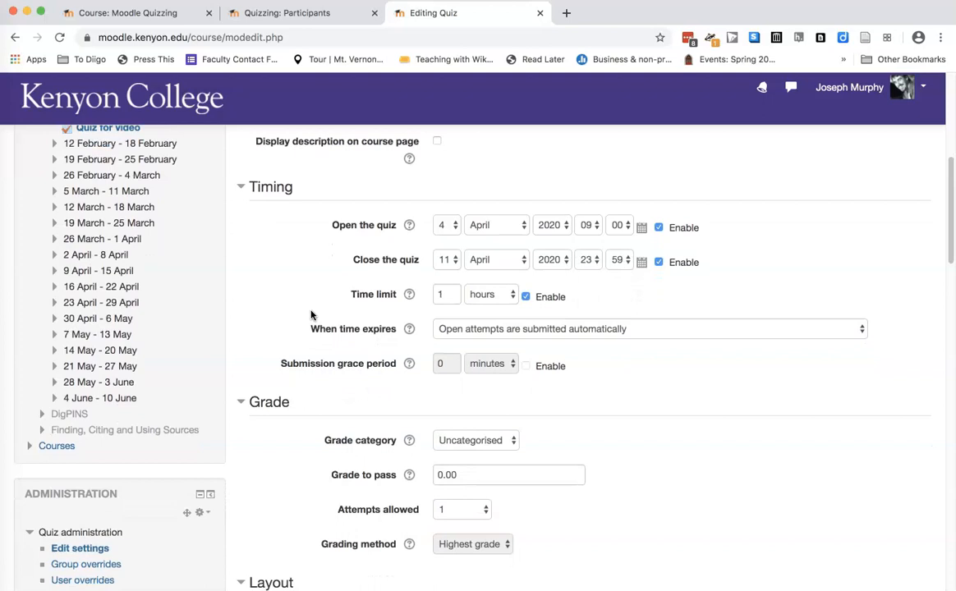
scroll(310, 315, "down", 10)
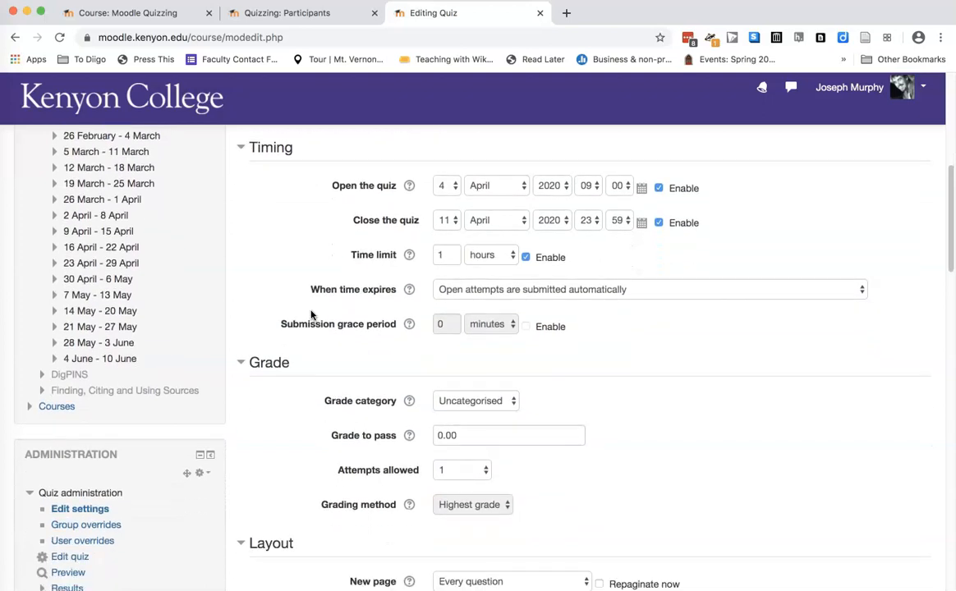
scroll(311, 314, "down", 5)
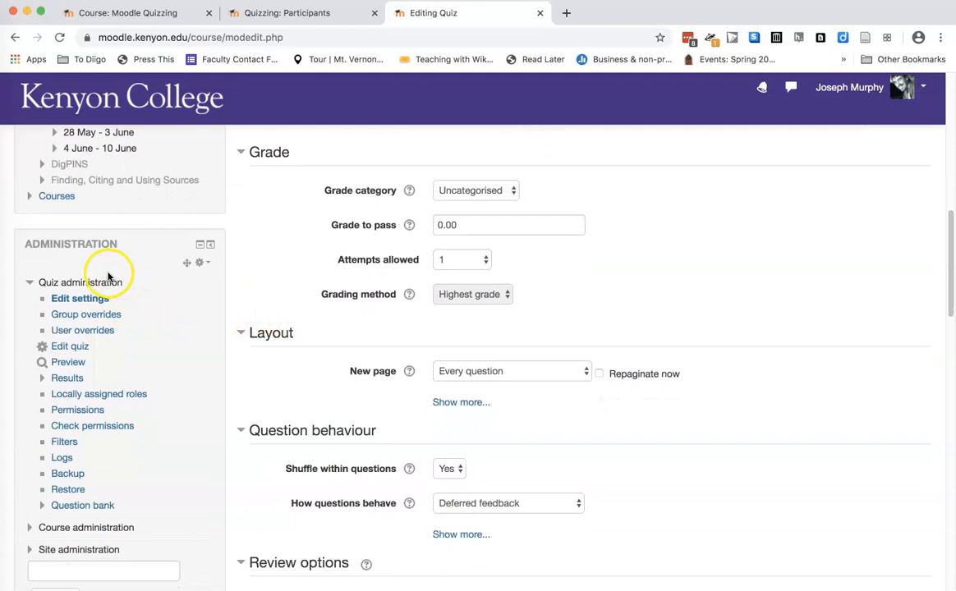
left_click(80, 333)
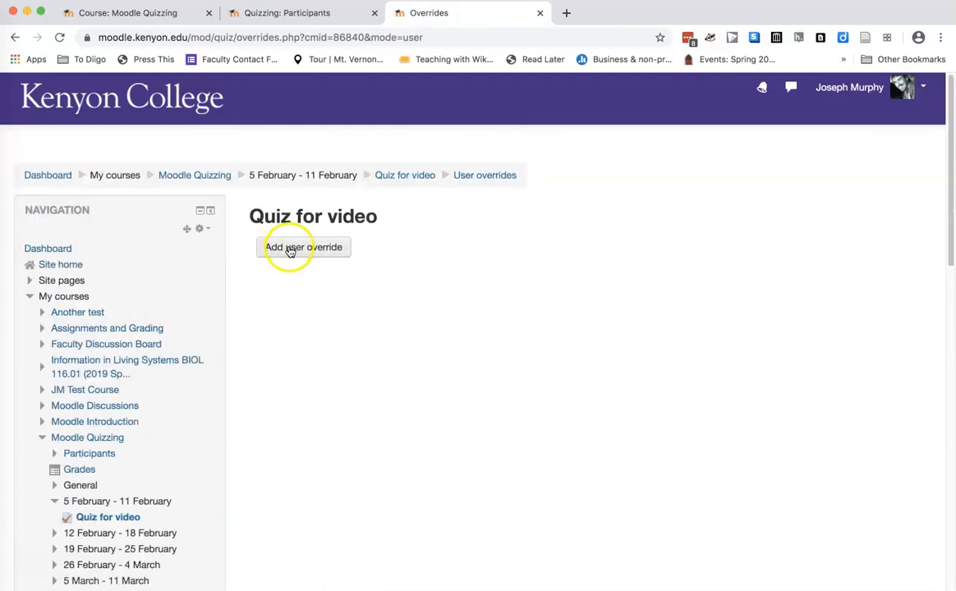
Start a new user override and choose the test student as the override user by searching for their first name
left_click(290, 248)
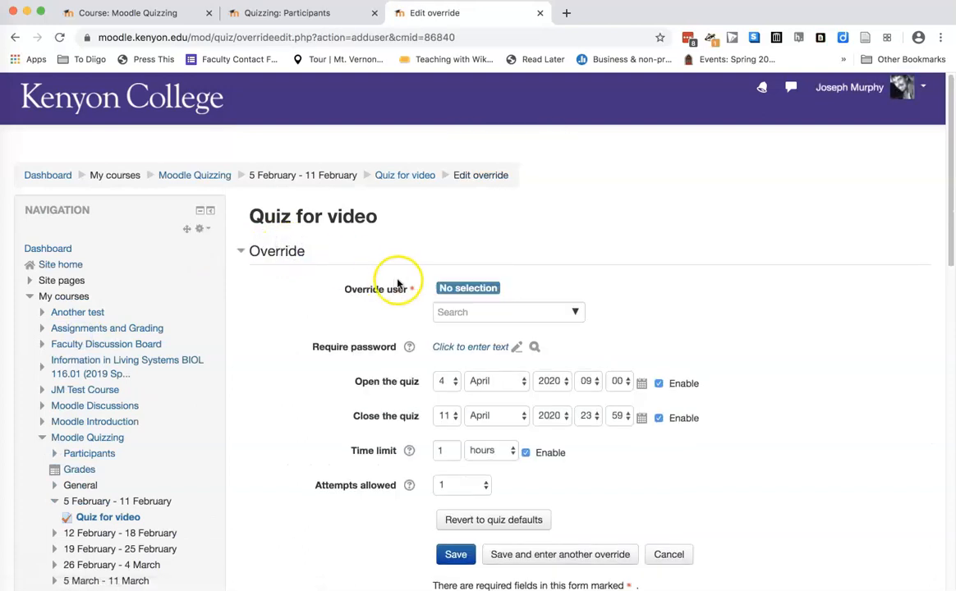
left_click(442, 313)
type("san")
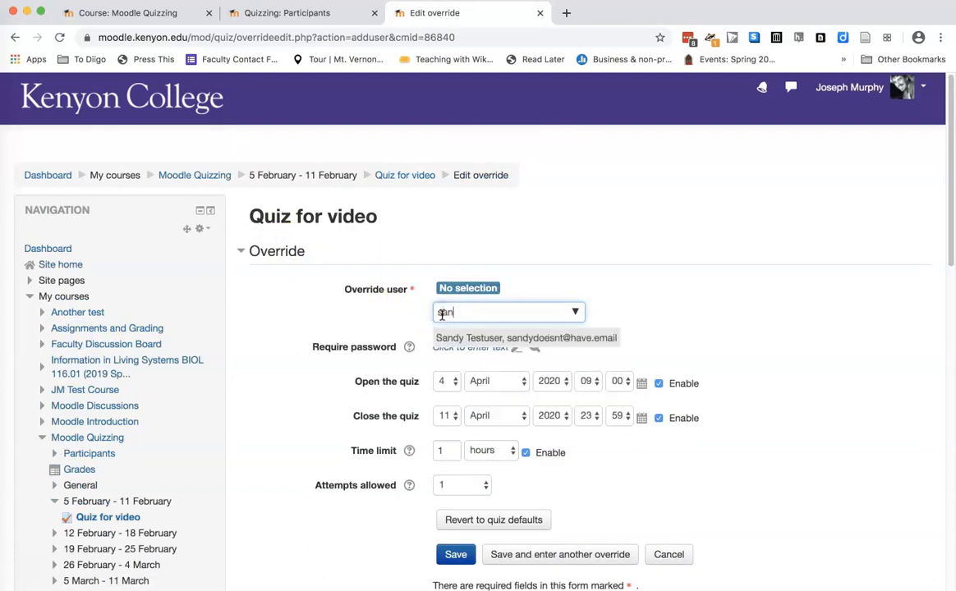
left_click(479, 338)
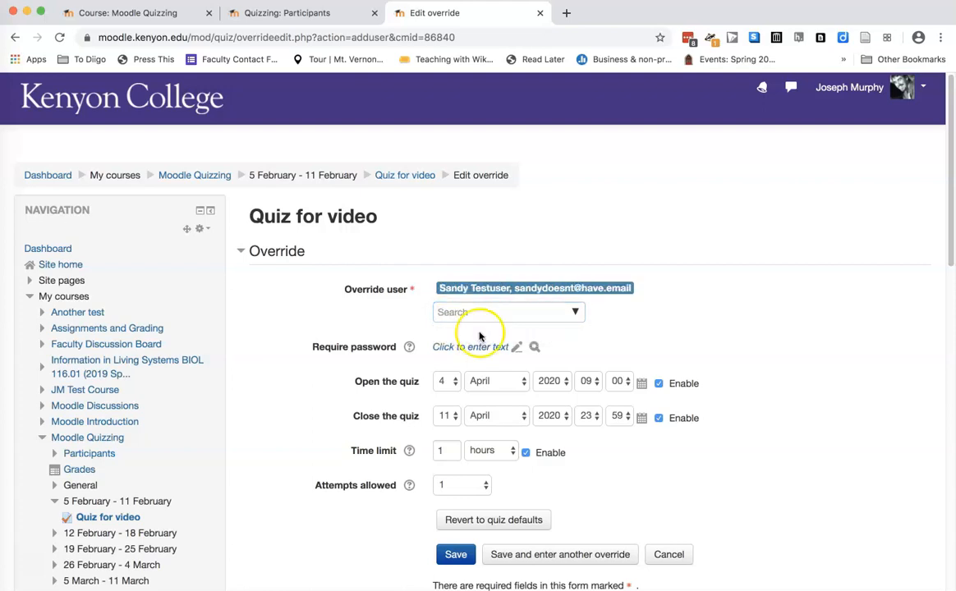
left_click(443, 382)
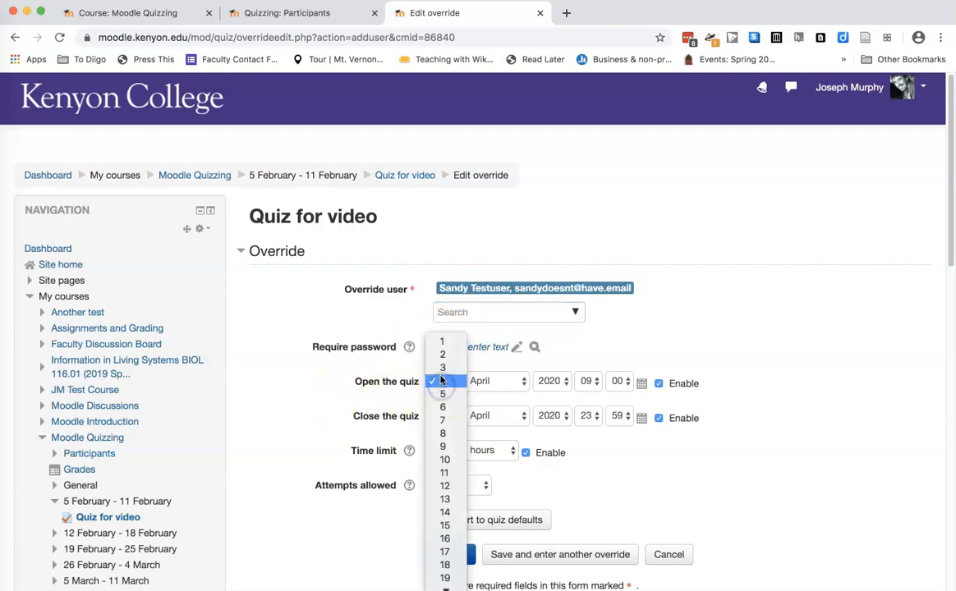
left_click(341, 403)
left_click(443, 416)
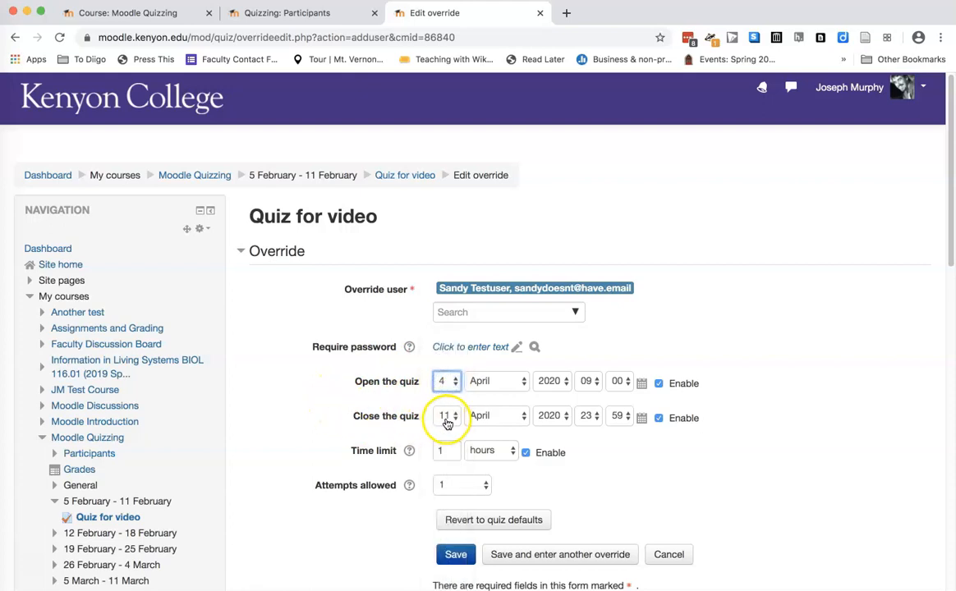
left_click(392, 396)
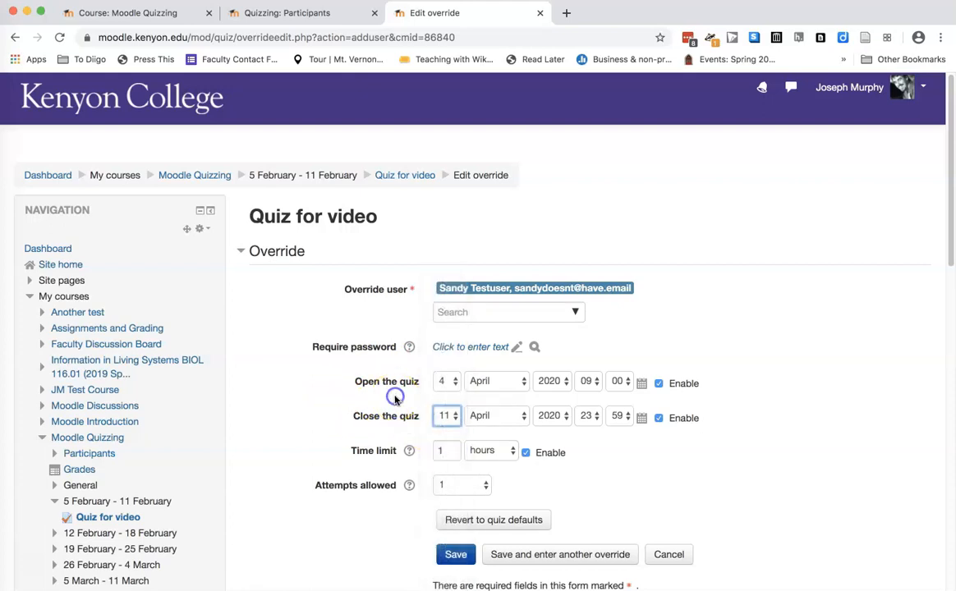
Set the override's time limit to 1.5 hours and save the override
left_click(443, 454)
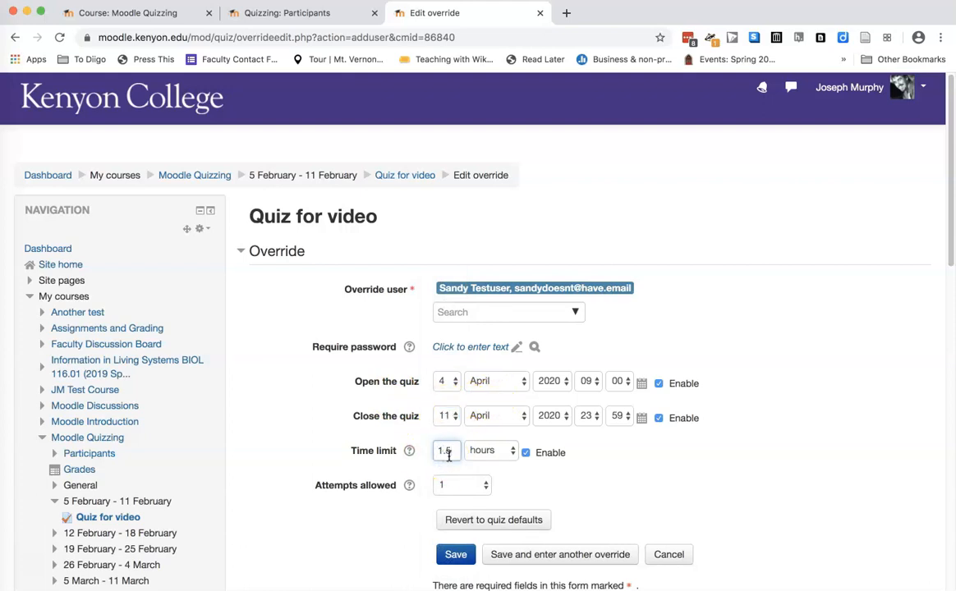
scroll(342, 464, "down", 2)
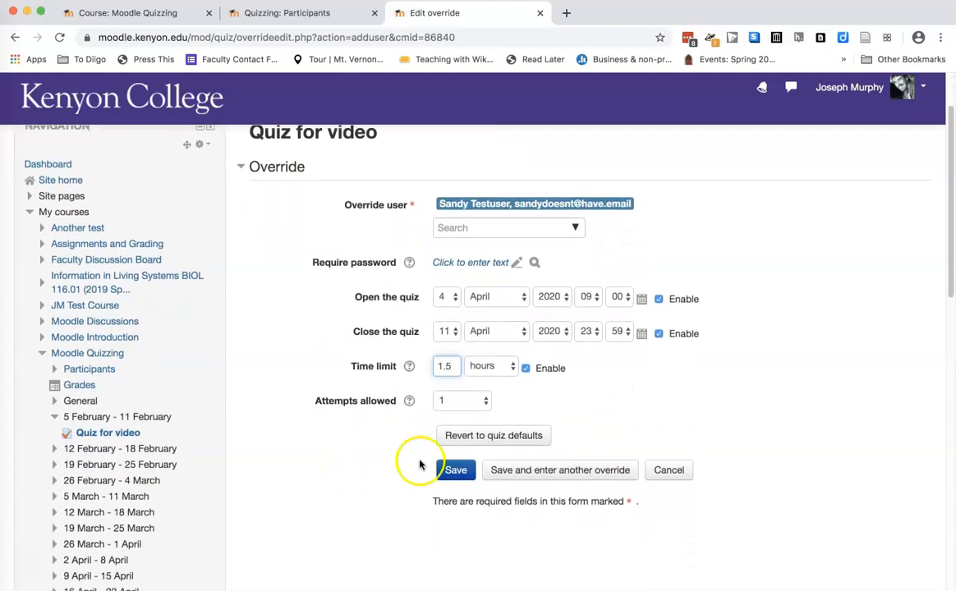
left_click(471, 473)
Expand Course administration and its Users section to show the enrolment and user options
scroll(331, 495, "down", 10)
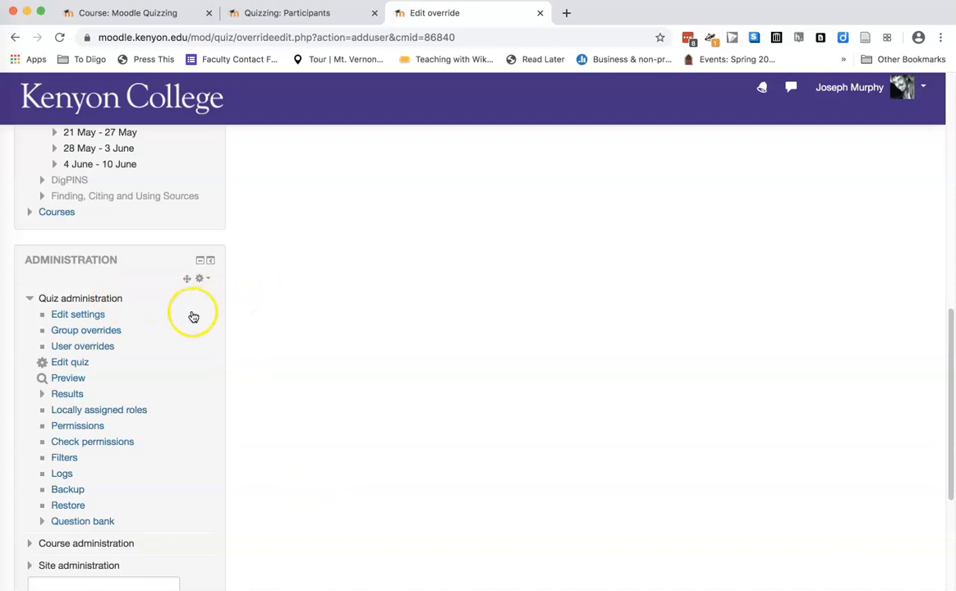
scroll(193, 316, "down", 3)
left_click(30, 391)
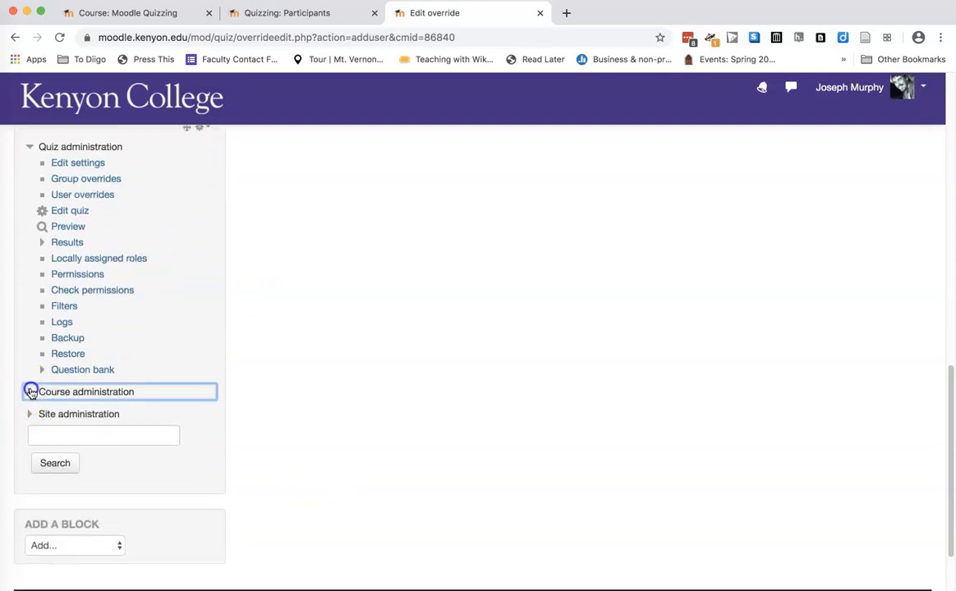
scroll(32, 392, "down", 2)
left_click(42, 360)
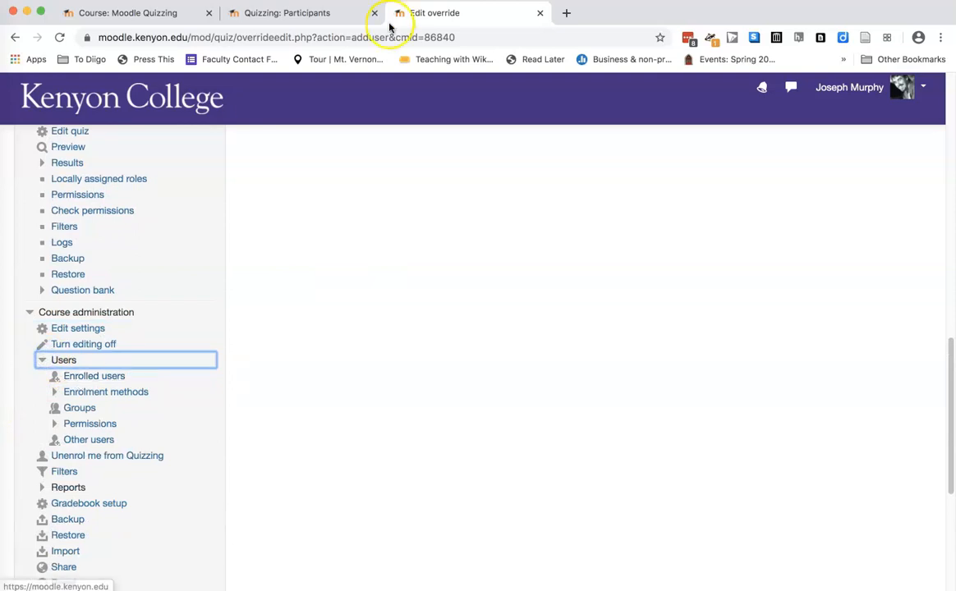
In the Quizzing participants list, add the role "Student with No Time Limit on Quizzes" to the second-to-last student and save the role change
left_click(317, 13)
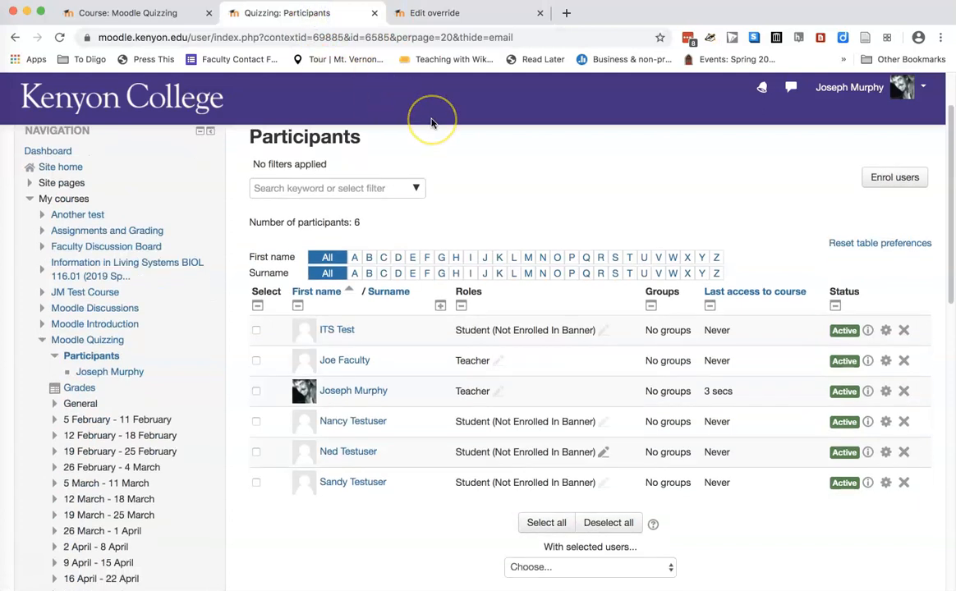
scroll(432, 122, "down", 3)
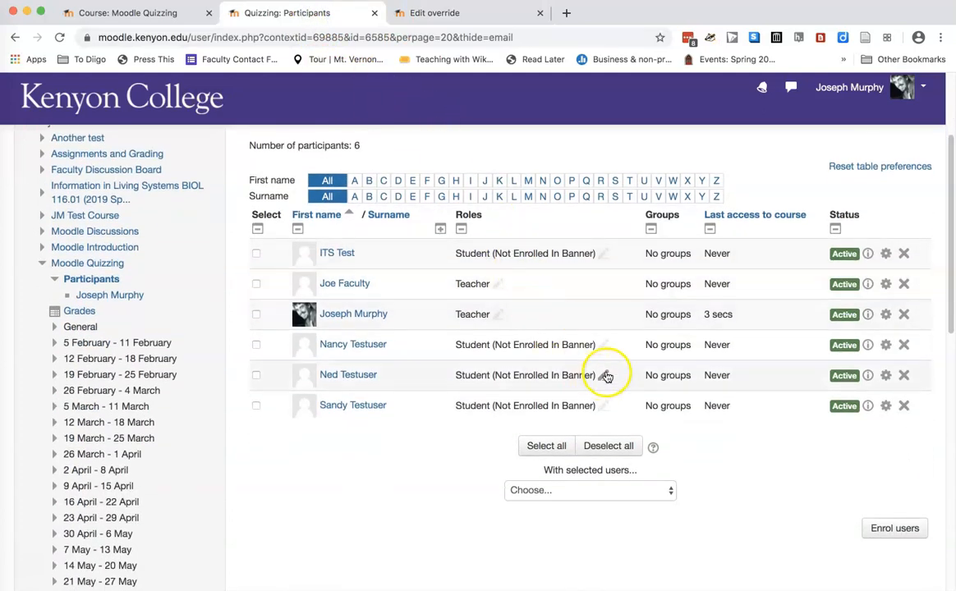
left_click(603, 375)
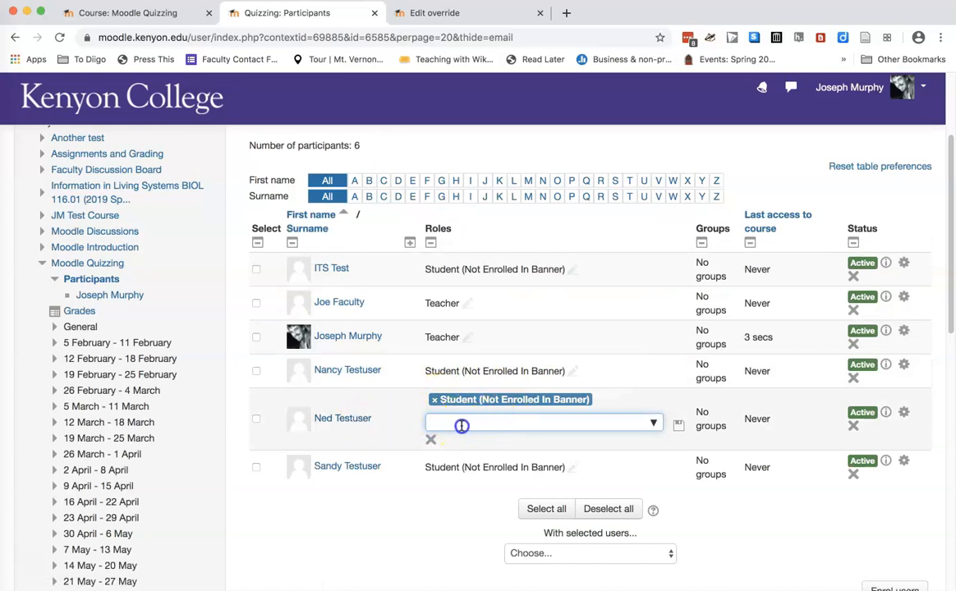
type("no tim")
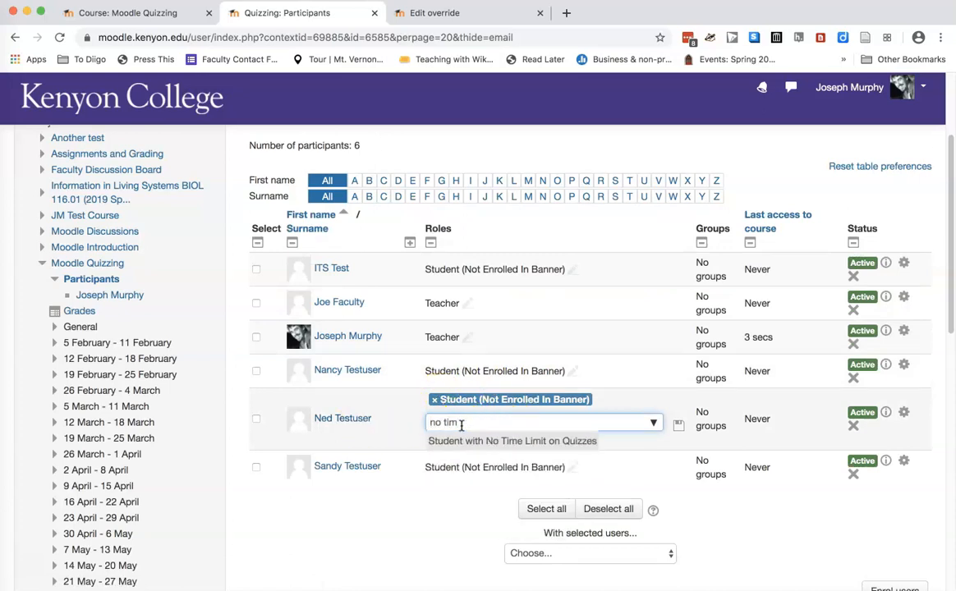
left_click(455, 442)
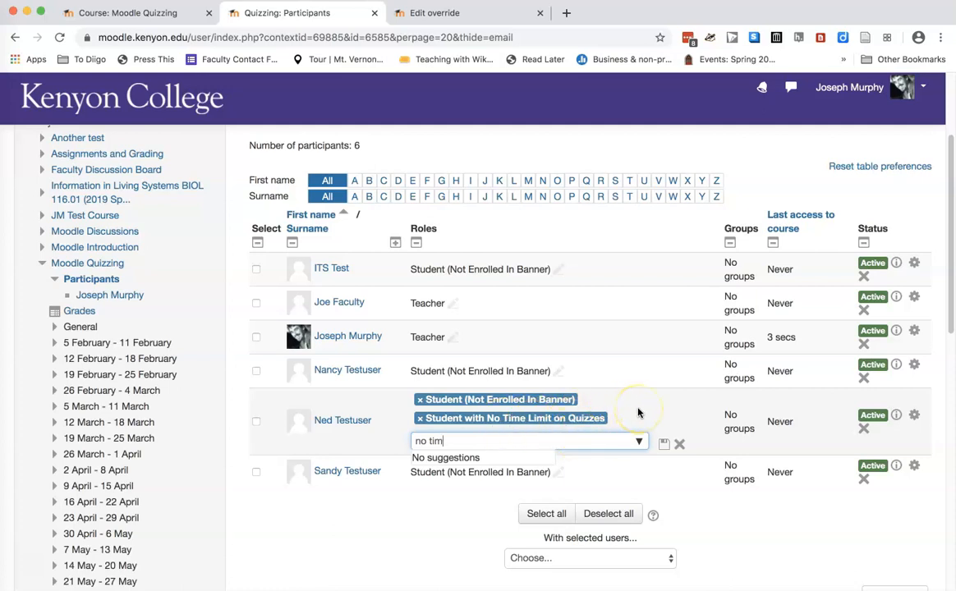
left_click(664, 444)
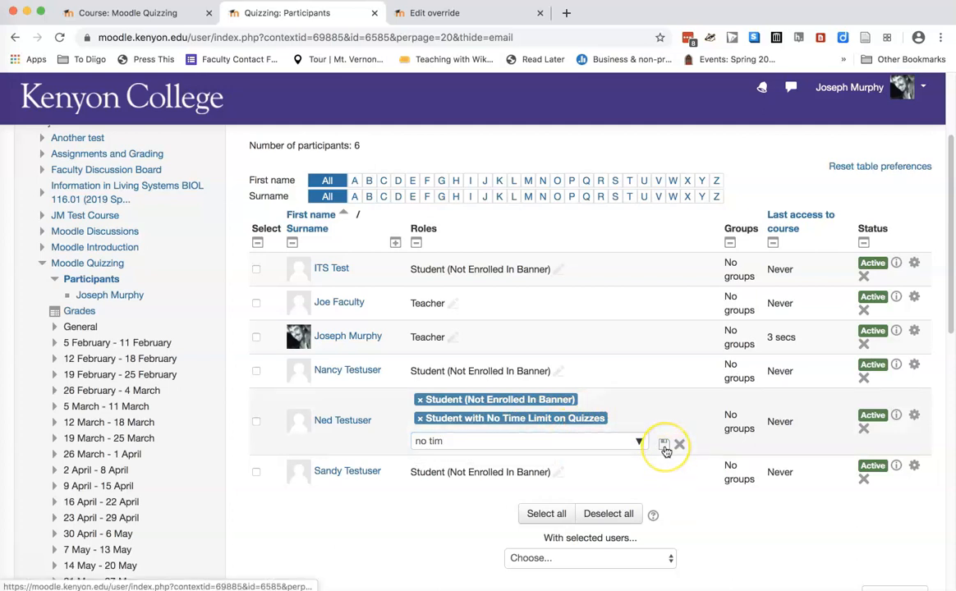